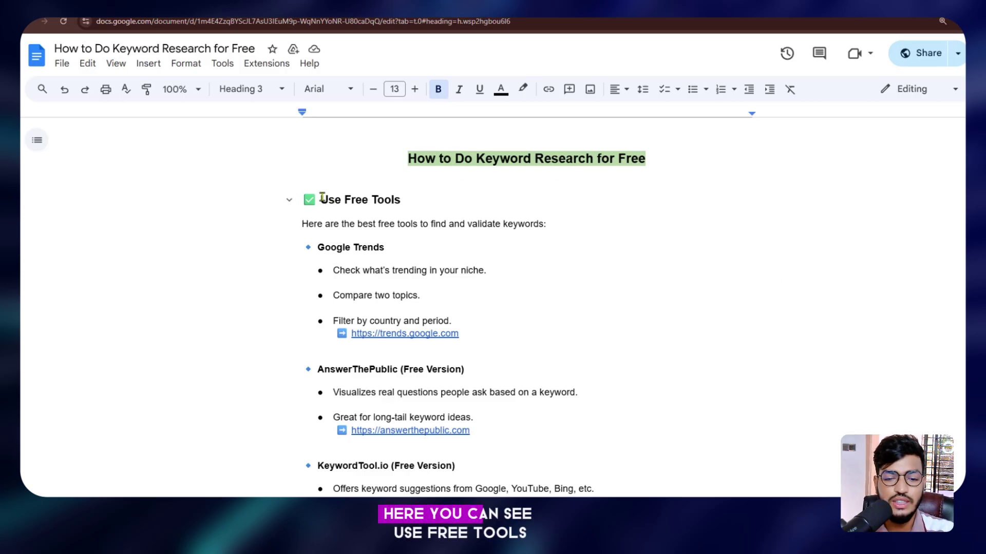
Highlight the Use Free Tools, Google Trends and AnswerThePublic headings while scrolling the tools list
left_click_drag(321, 200, 388, 209)
left_click_drag(385, 248, 317, 248)
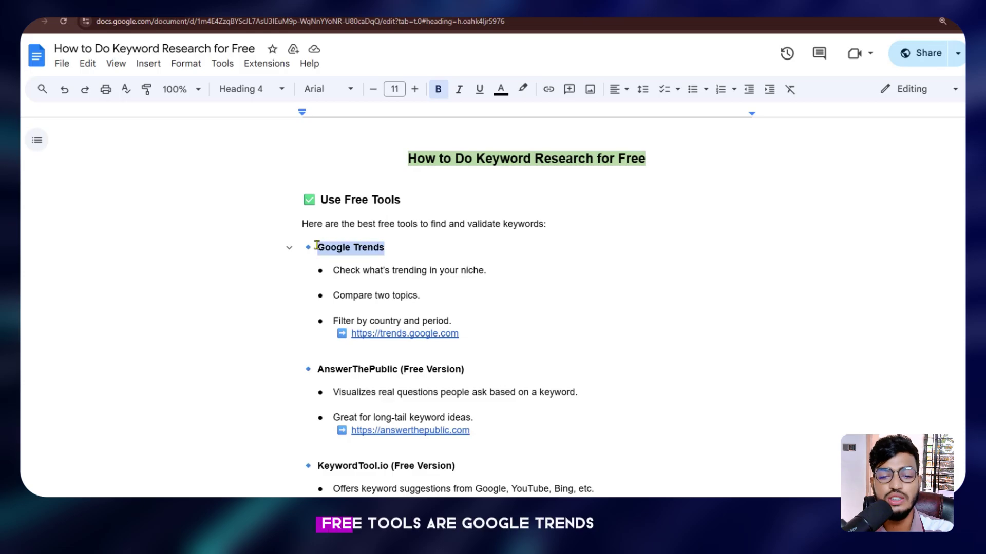
left_click(493, 375)
left_click_drag(456, 373, 341, 368)
scroll(451, 332, "down", 3)
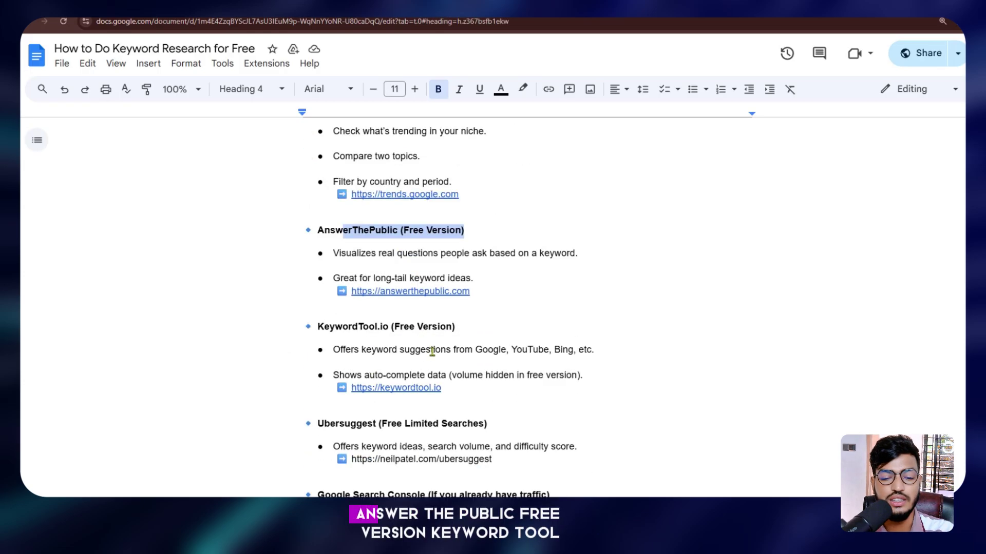
left_click_drag(460, 327, 343, 320)
scroll(343, 321, "down", 5)
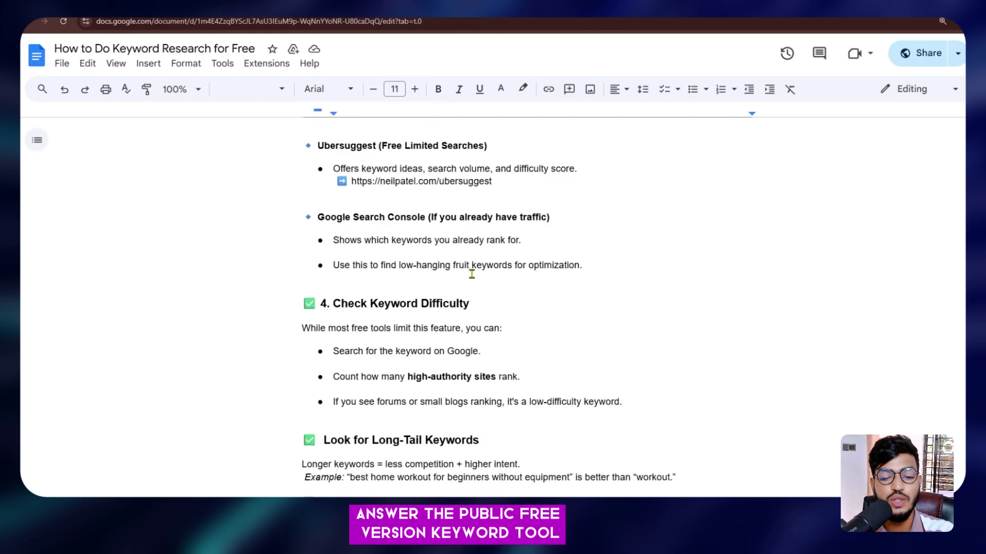
Point out Google Search Console, then show the trends.google.com link preview under Google Trends
scroll(429, 318, "up", 3)
left_click(428, 355)
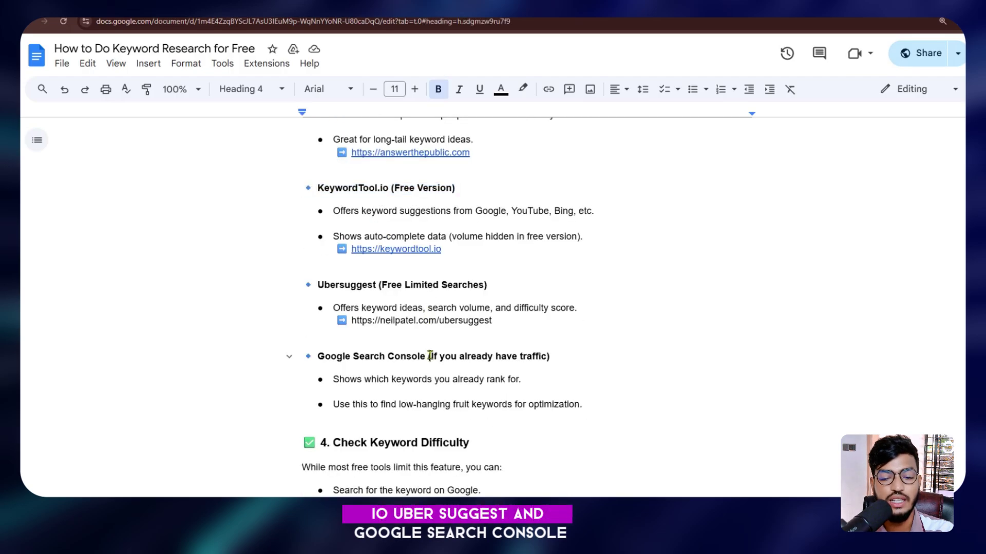
scroll(429, 355, "up", 6)
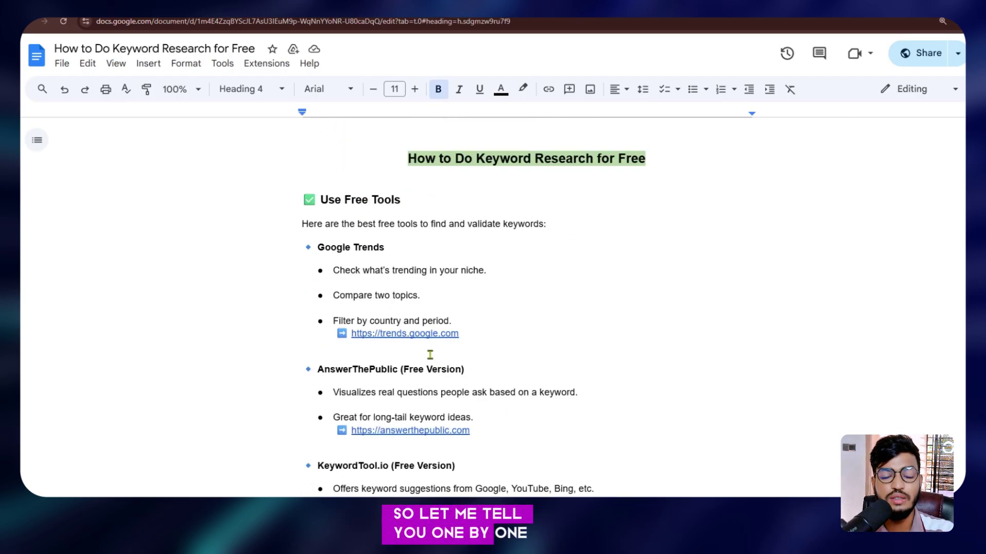
left_click(393, 333)
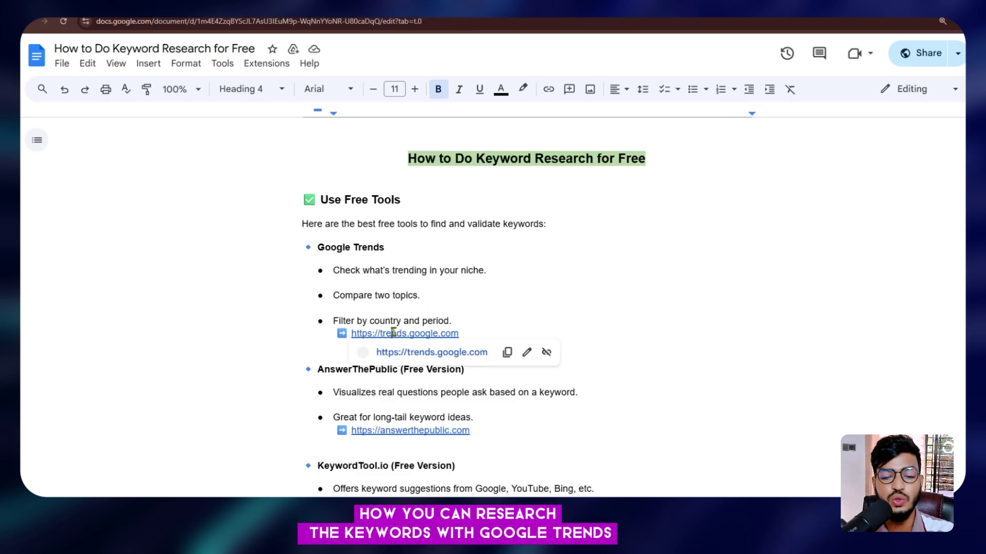
Follow the trends.google.com link and show Trending now searches for Bangladesh
left_click(424, 360)
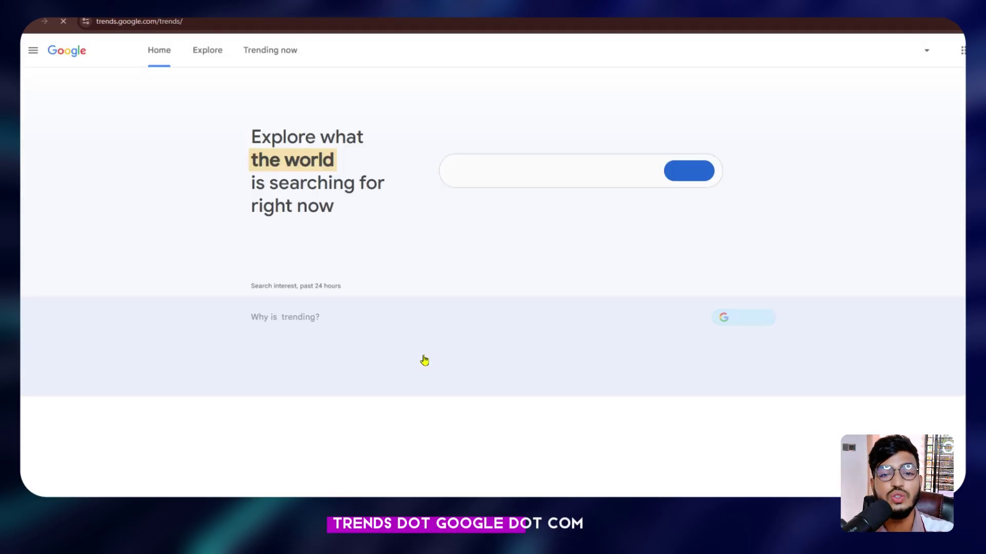
left_click(272, 50)
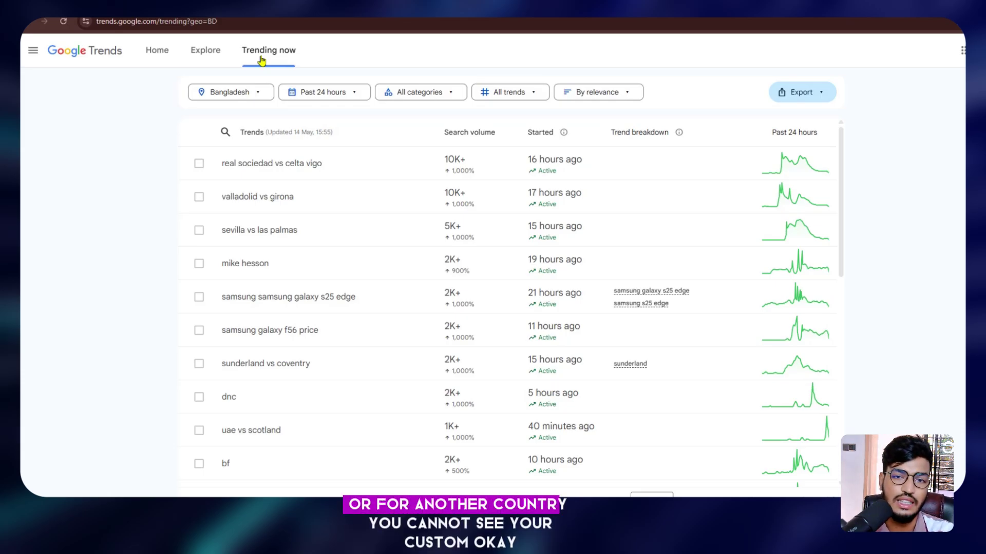
Change the trend location from Bangladesh to Belgium
left_click(247, 92)
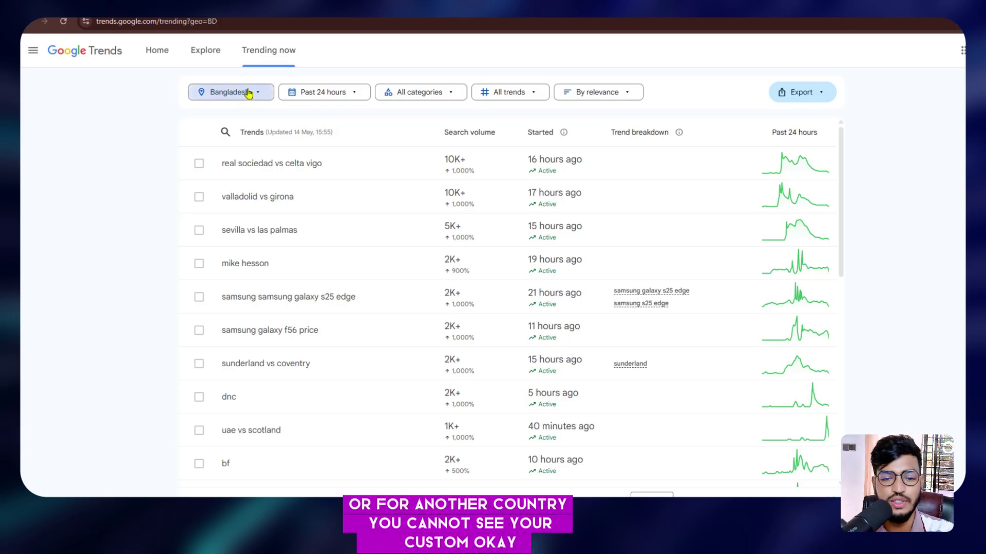
left_click(239, 143)
type("belg")
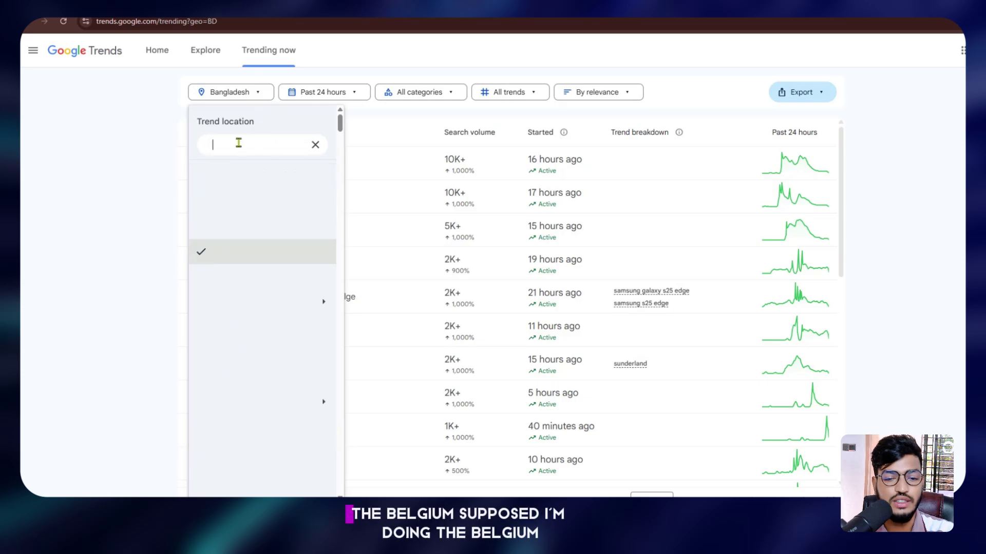
key("BackSpace")
key("BackSpace")
key("BackSpace")
key("BackSpace")
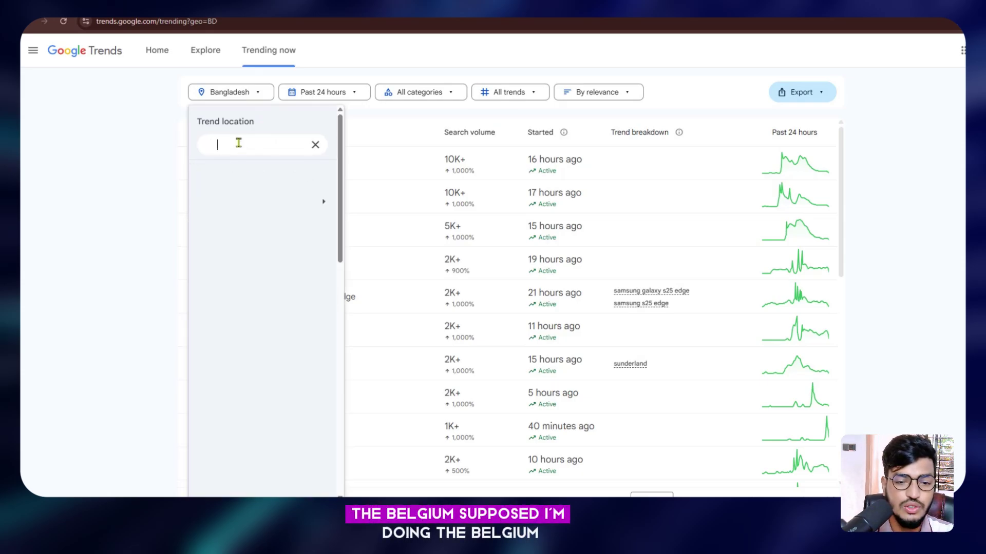
scroll(285, 261, "down", 3)
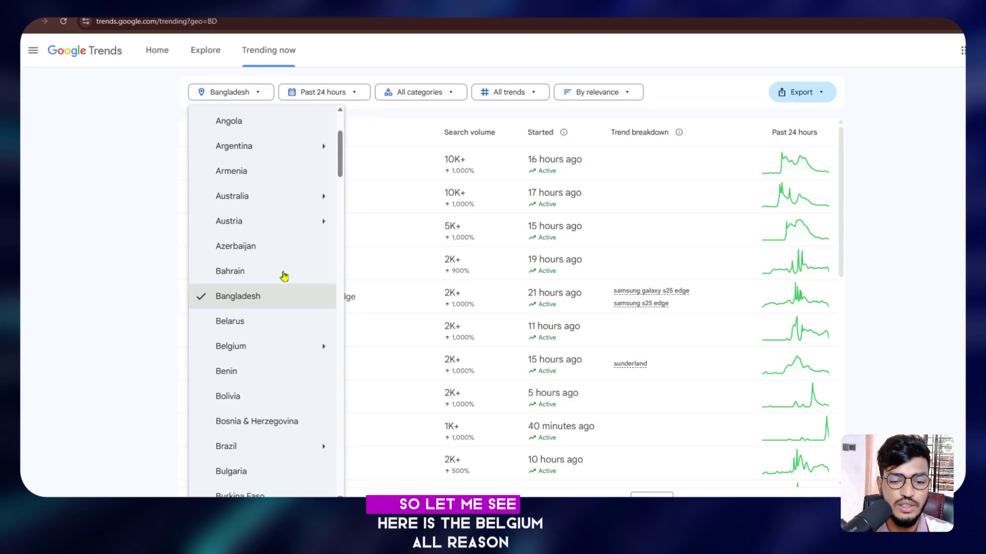
left_click(253, 345)
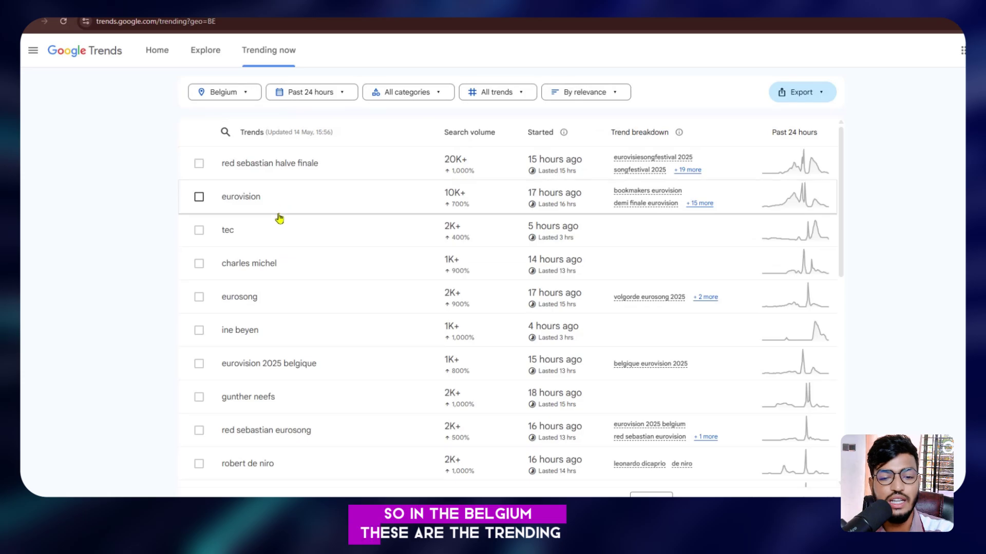
Review the time and status filters, set the category to Other, then go to Explore
left_click(325, 97)
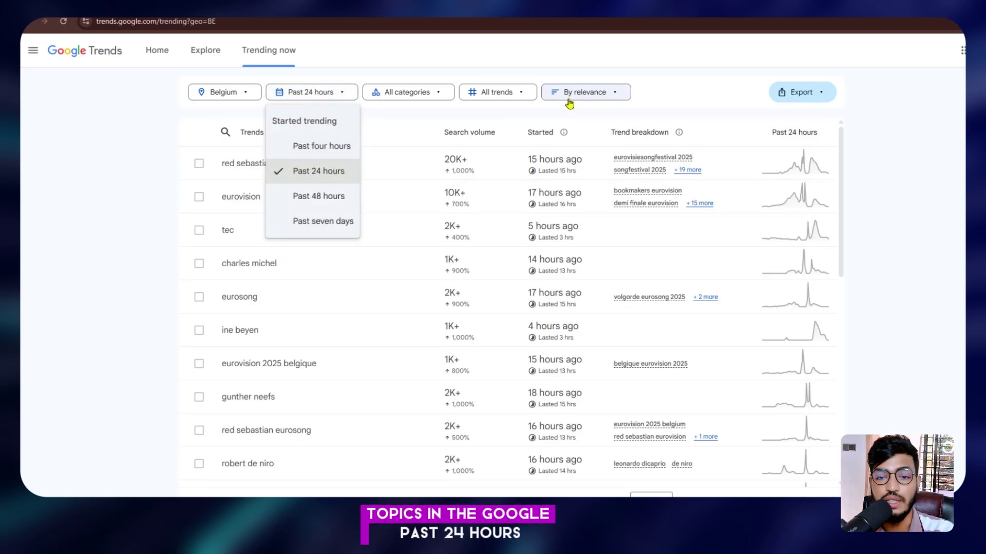
left_click(517, 93)
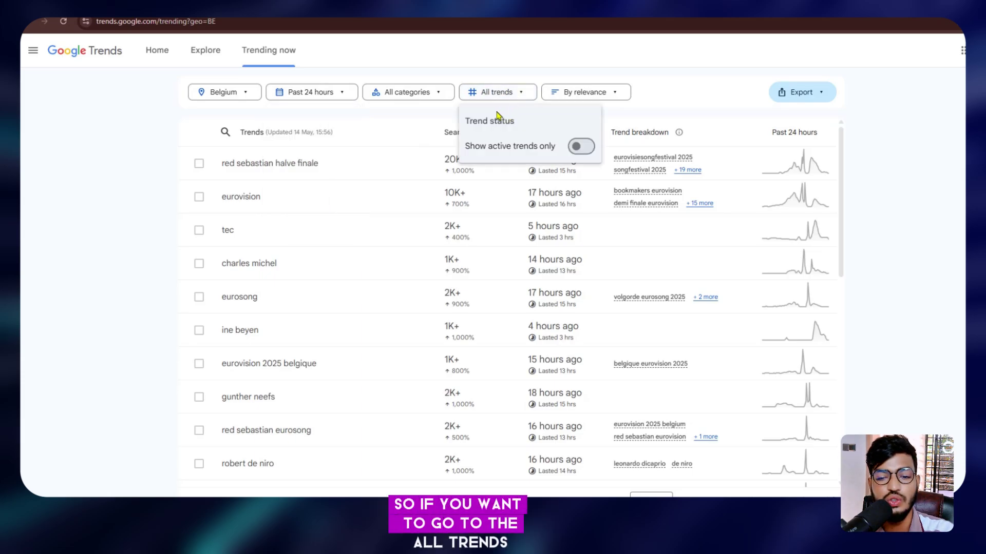
left_click(434, 92)
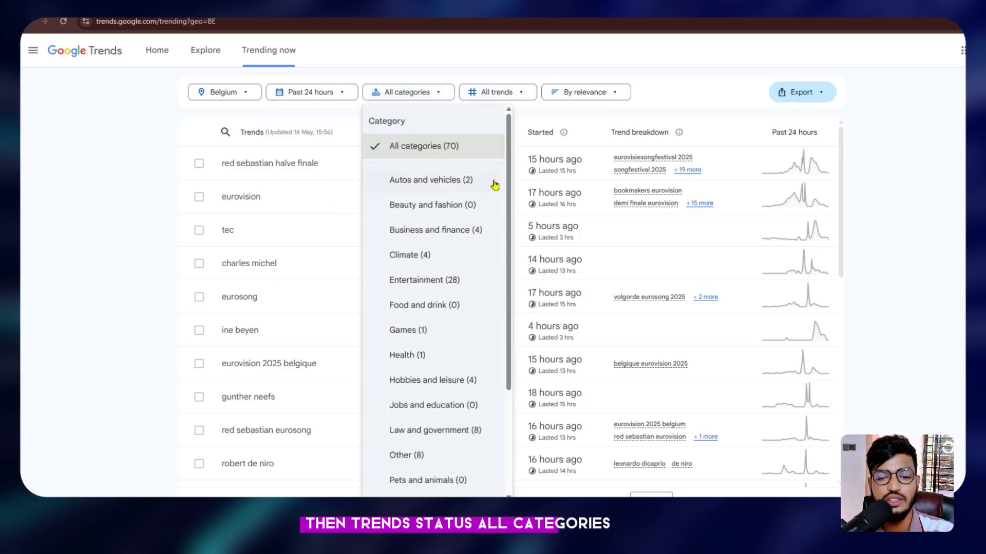
left_click_drag(514, 168, 514, 319)
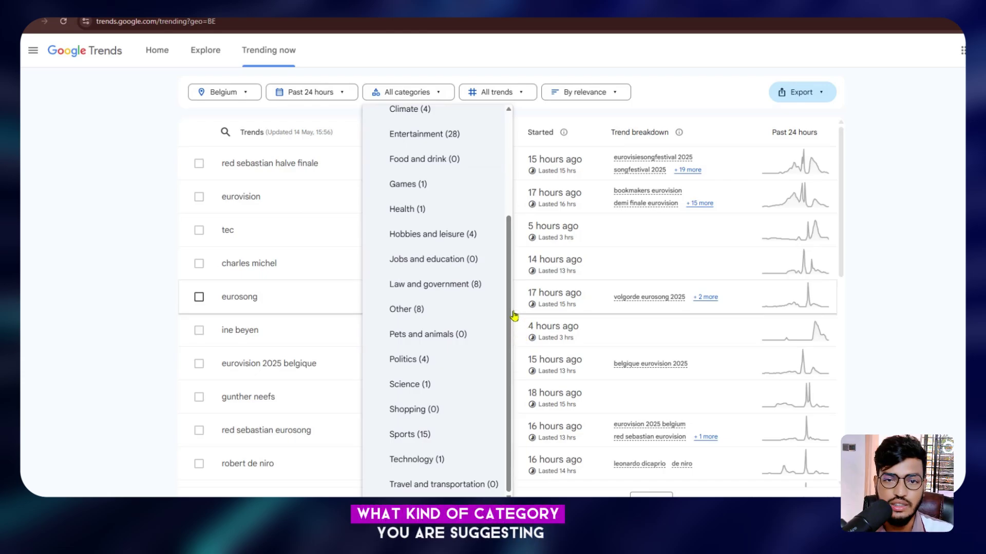
scroll(425, 363, "up", 3)
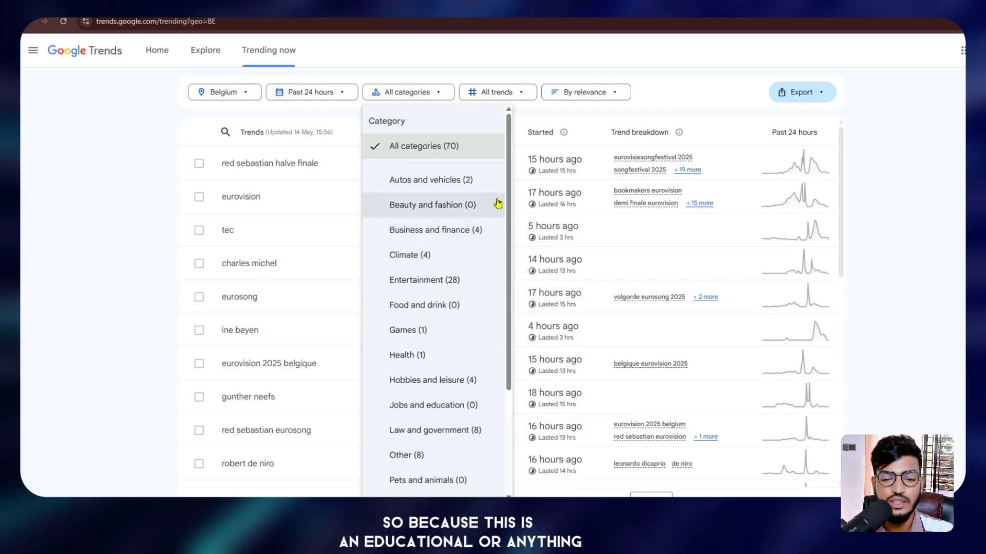
left_click_drag(507, 199, 509, 313)
left_click(439, 314)
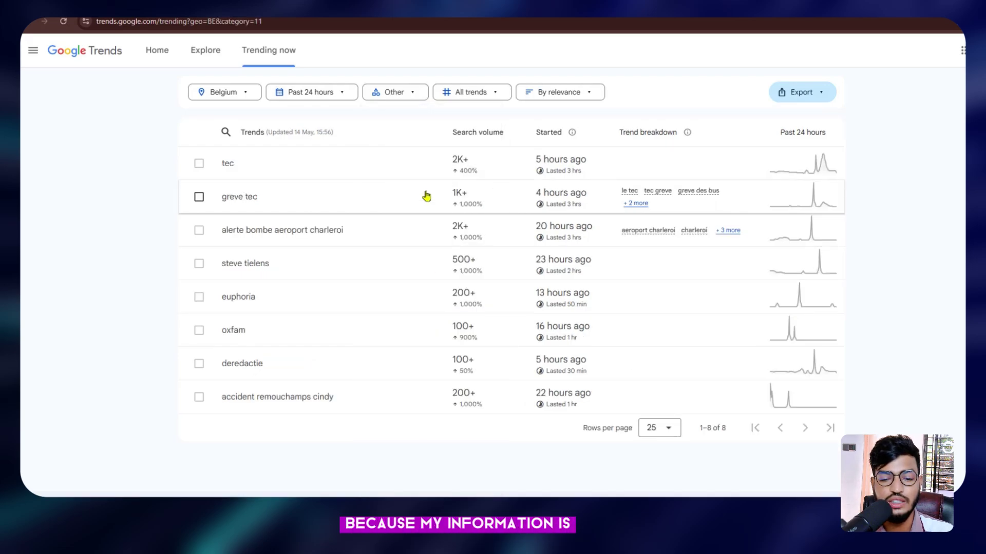
left_click(413, 99)
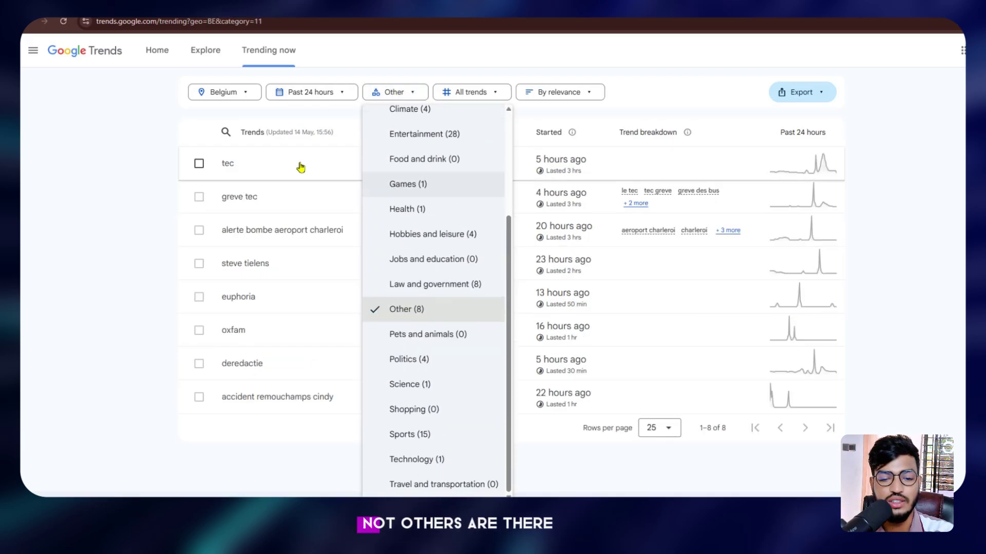
left_click(192, 54)
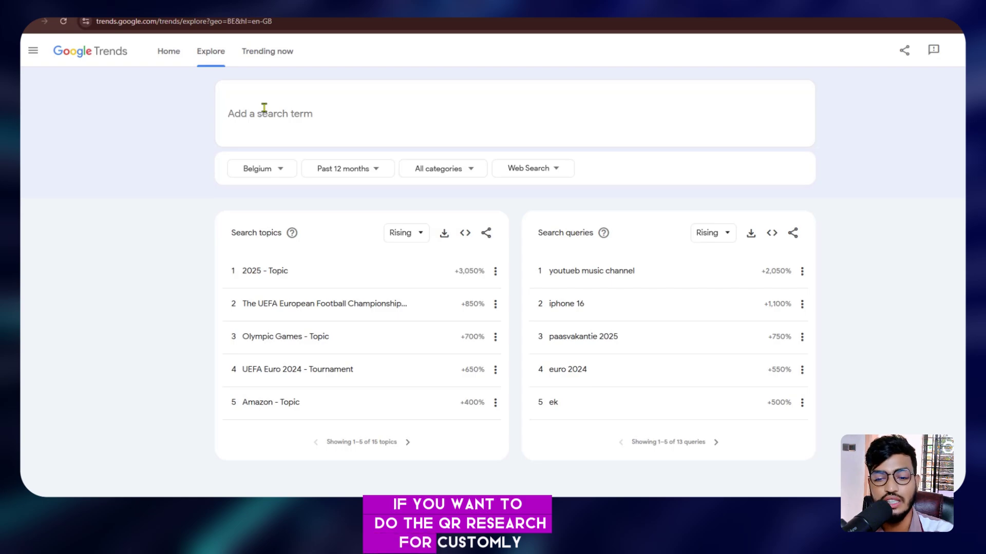
Search Google Trends for 'Website SEO' in Belgium
type("Websit")
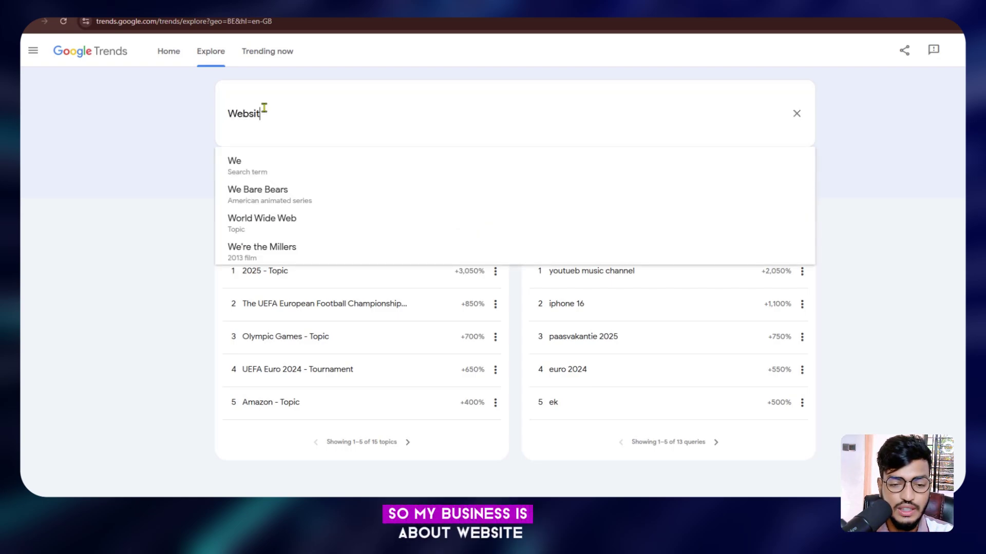
type("e SEO")
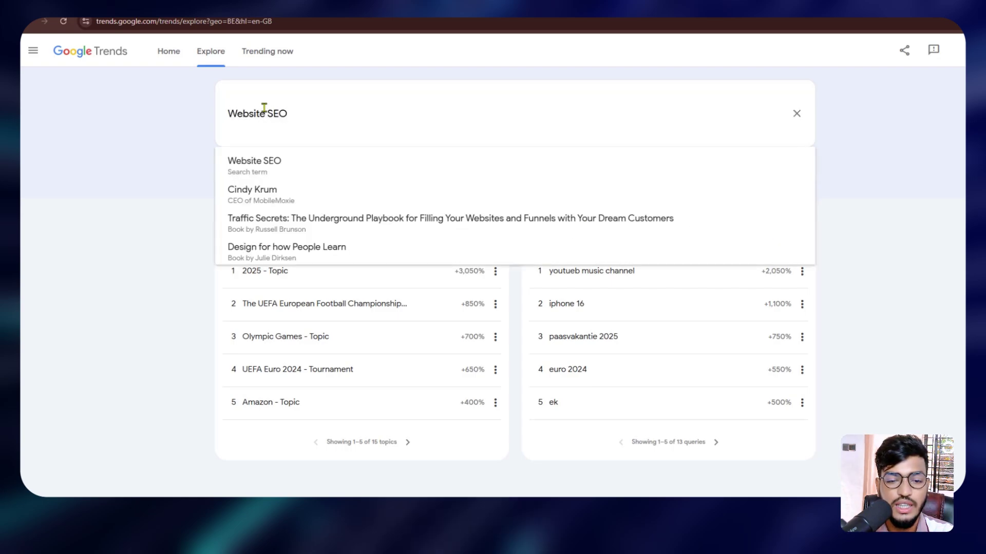
left_click(288, 168)
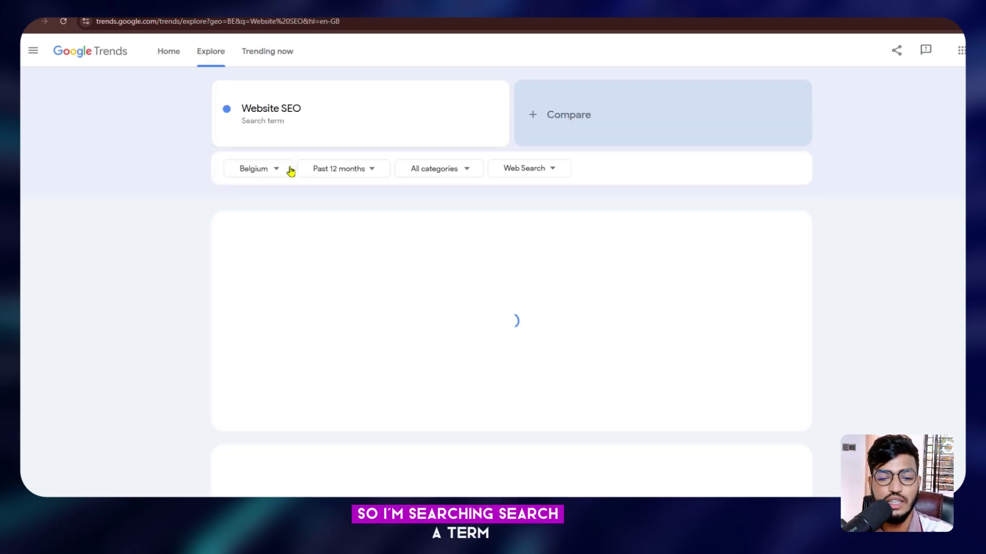
scroll(124, 205, "down", 5)
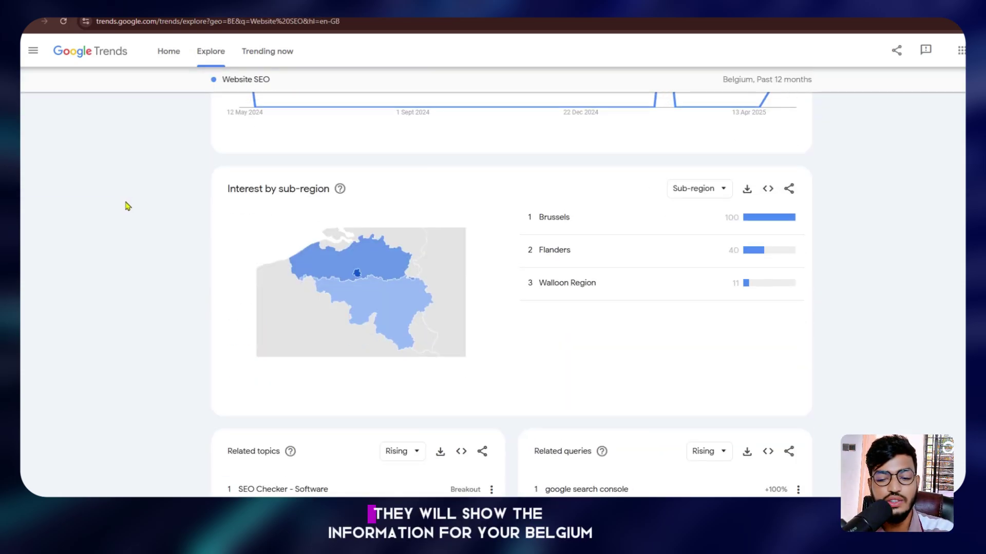
scroll(127, 206, "up", 5)
scroll(129, 206, "up", 1)
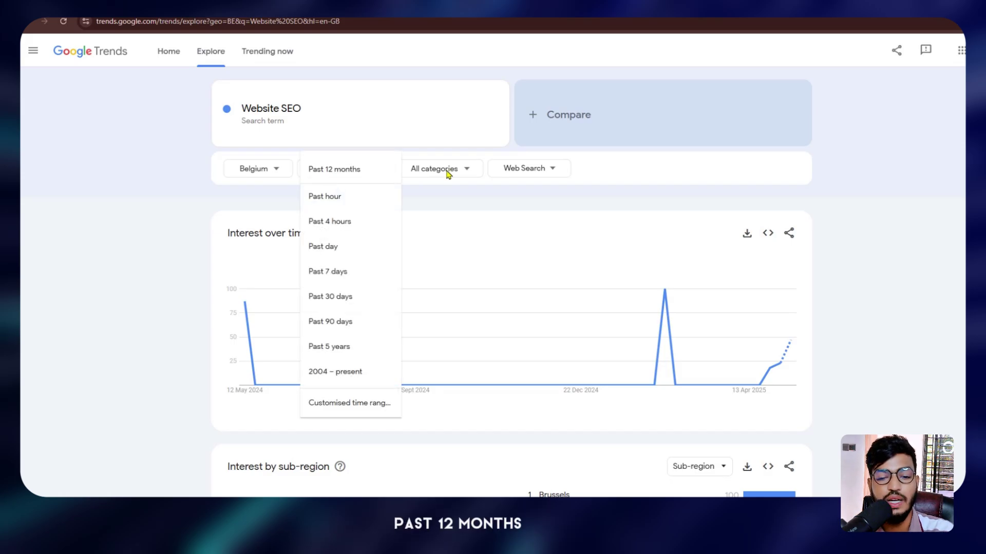
Page through the rising related topics to the last page, topics 11–12
left_click(516, 175)
left_click(521, 172)
scroll(292, 209, "down", 8)
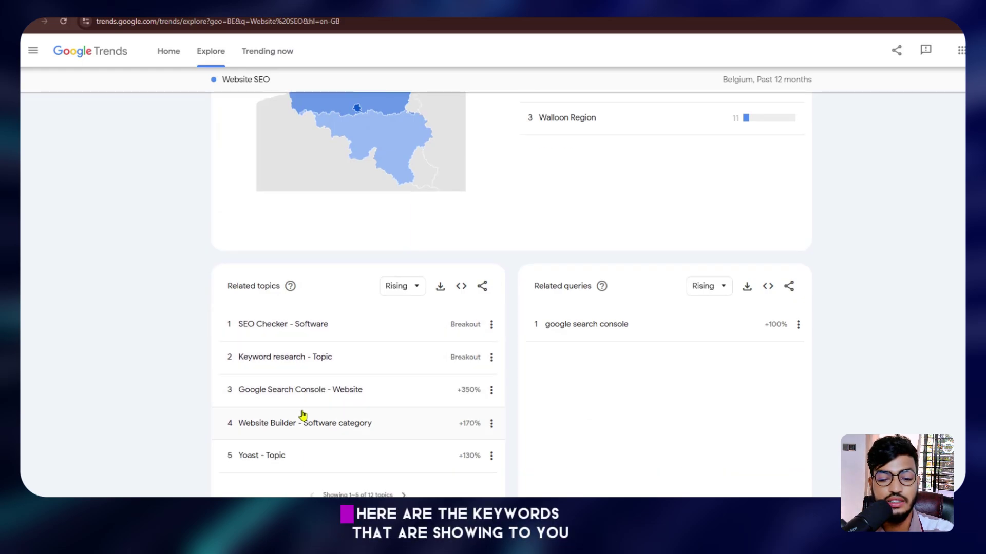
left_click(403, 496)
left_click(403, 496)
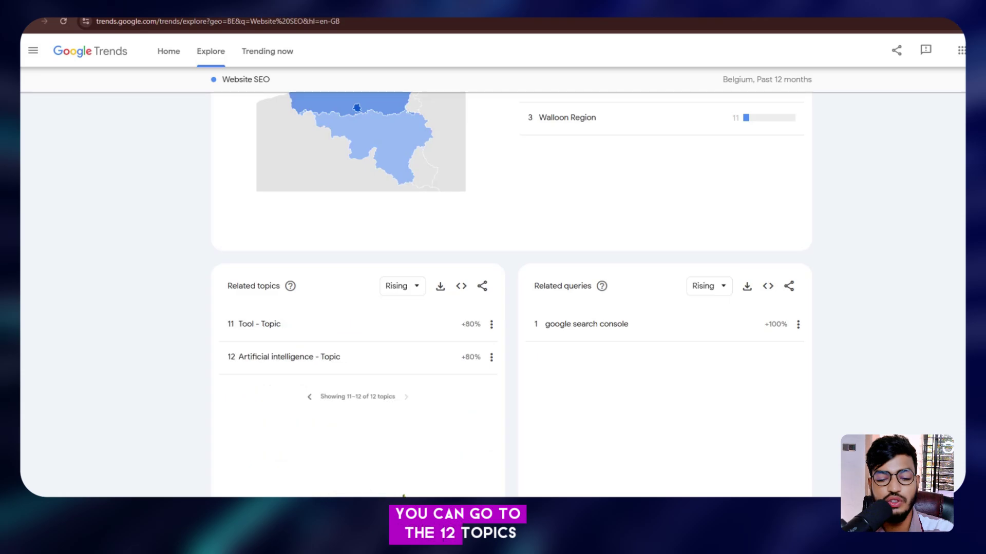
scroll(369, 374, "up", 10)
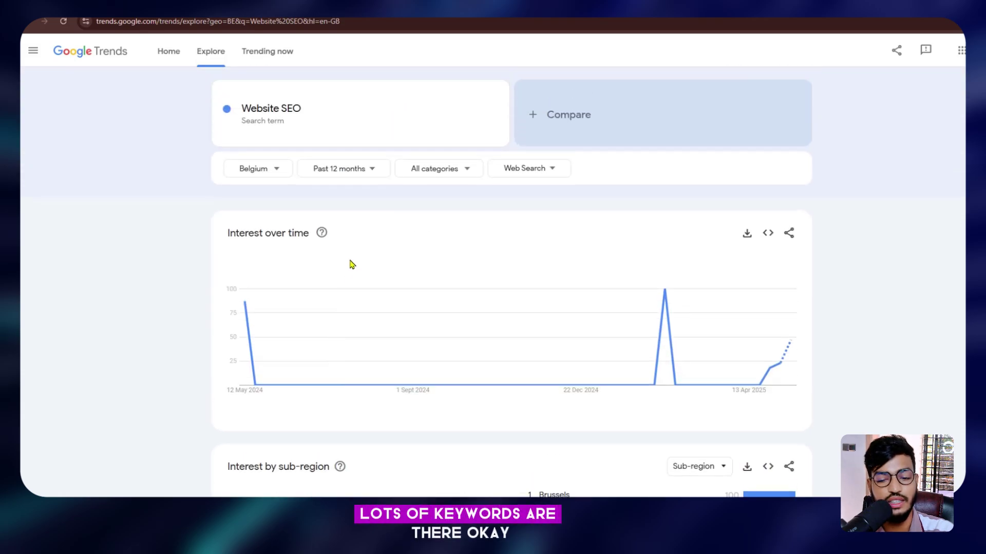
Show Website SEO interest worldwide over the past 4 hours
left_click(364, 180)
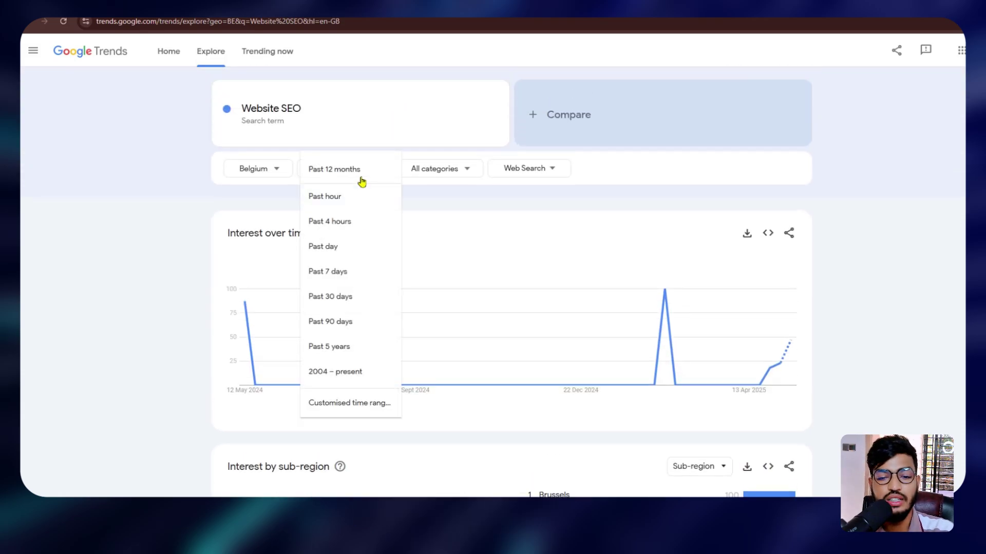
left_click(341, 220)
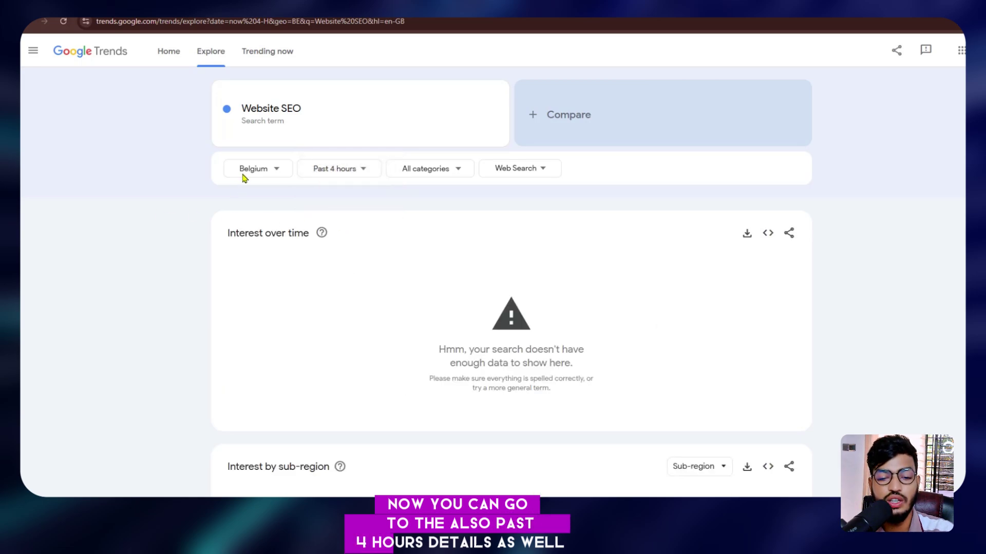
left_click(269, 169)
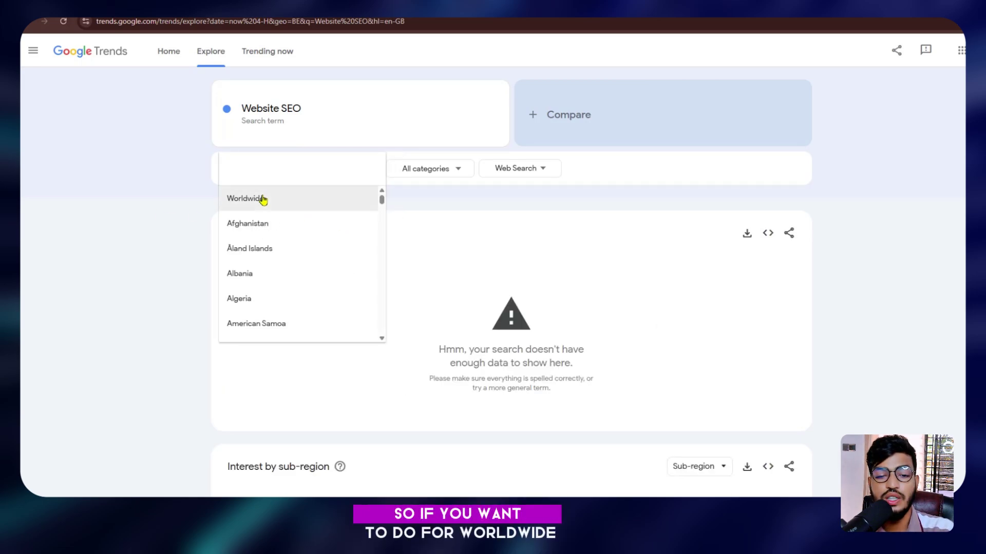
left_click(246, 199)
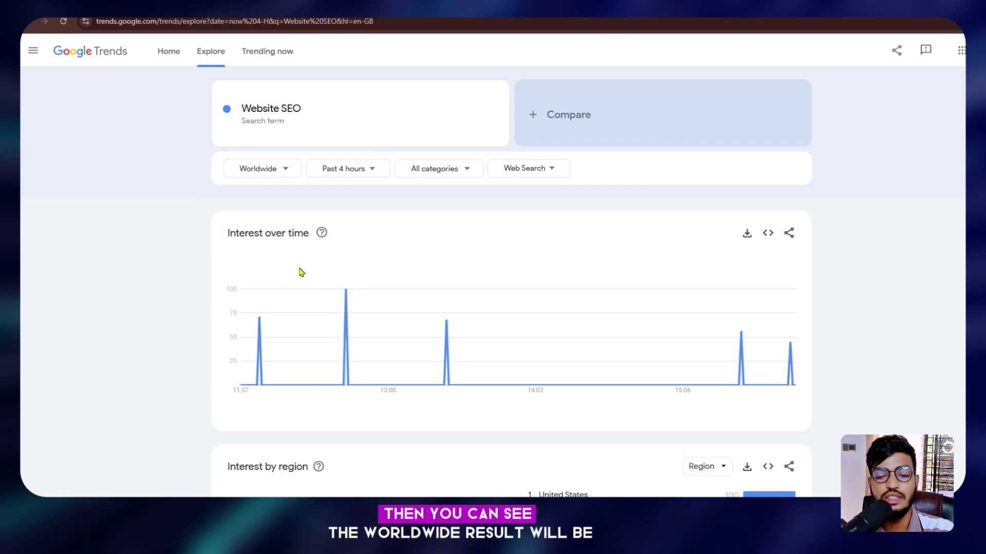
scroll(181, 284, "down", 10)
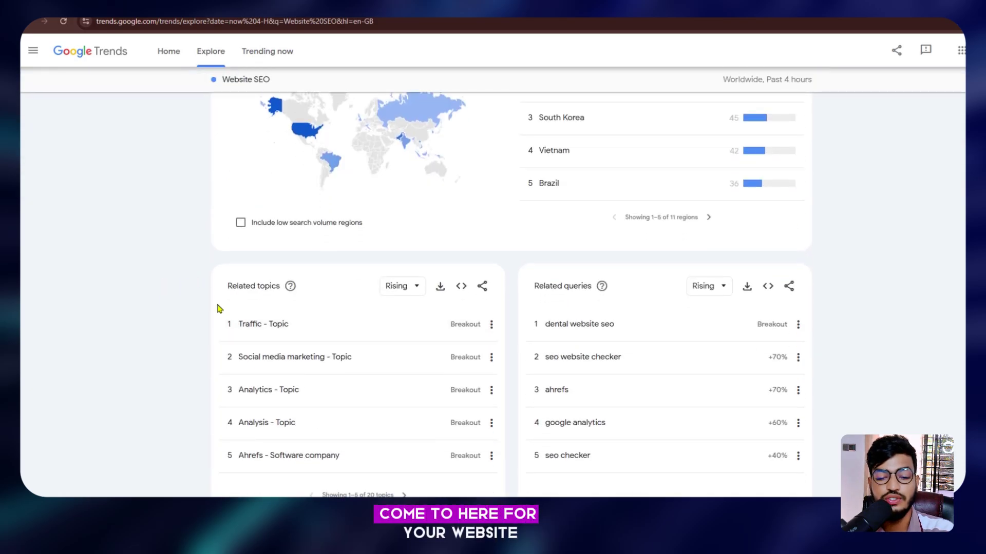
scroll(220, 308, "up", 10)
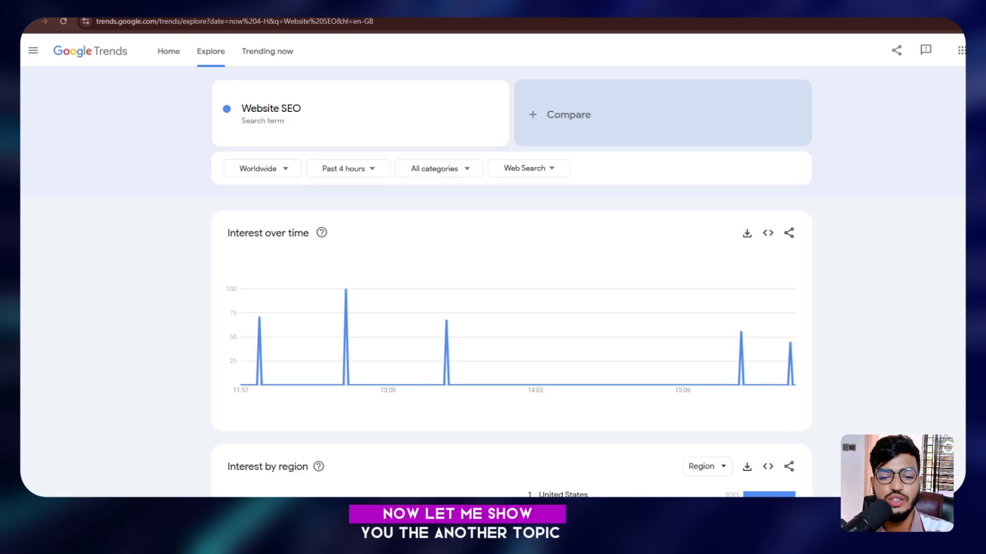
Return to the keyword research doc and scroll to the AnswerThePublic entry
key("ctrl+Tab")
scroll(391, 299, "down", 3)
scroll(391, 300, "down", 1)
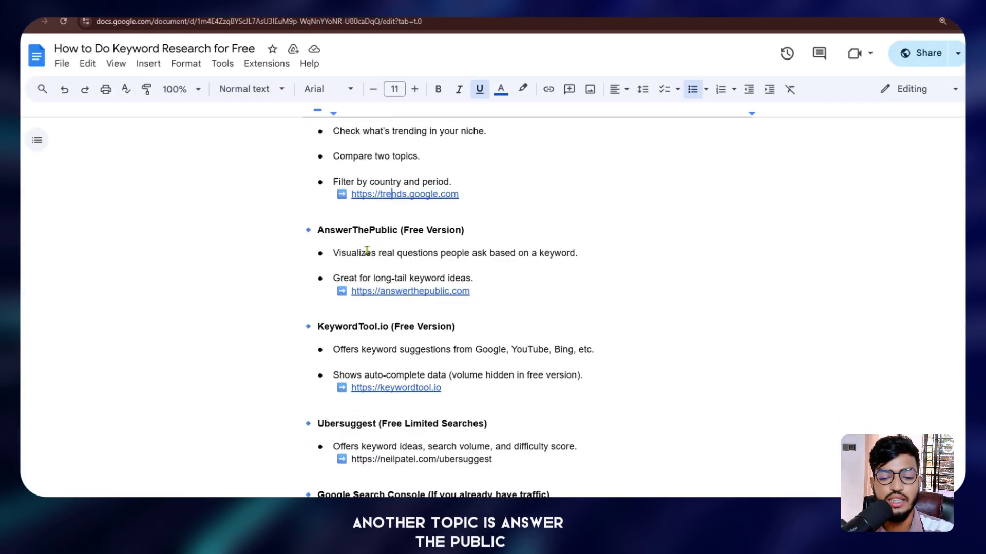
Open answerthepublic.com from the guide, try the Bing and TikTok sources, and close the sign-up prompt
left_click(422, 310)
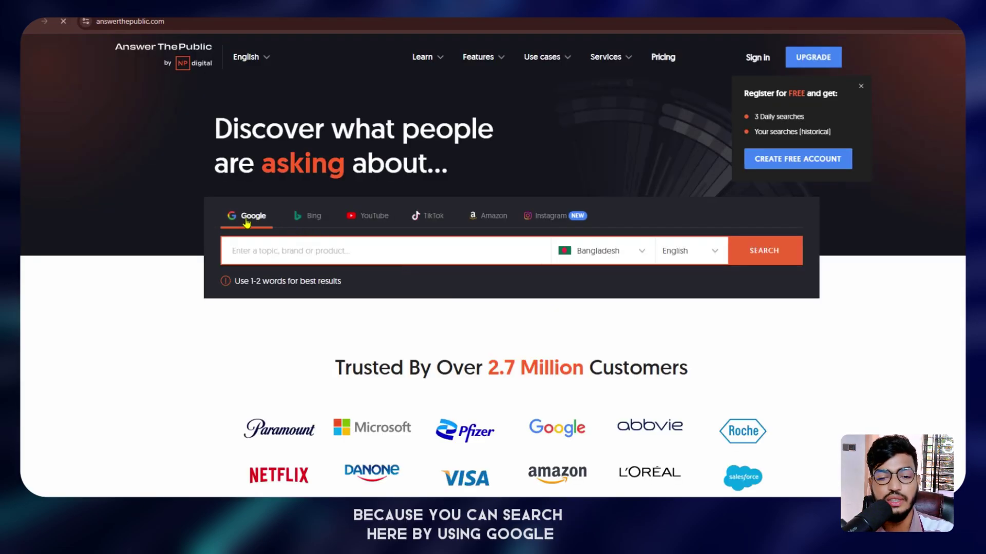
left_click(316, 218)
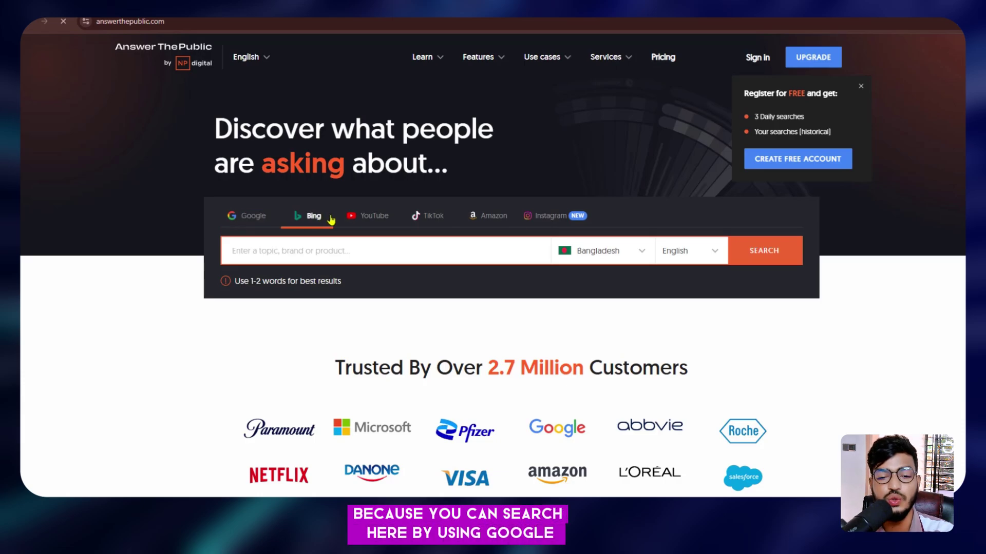
left_click(451, 217)
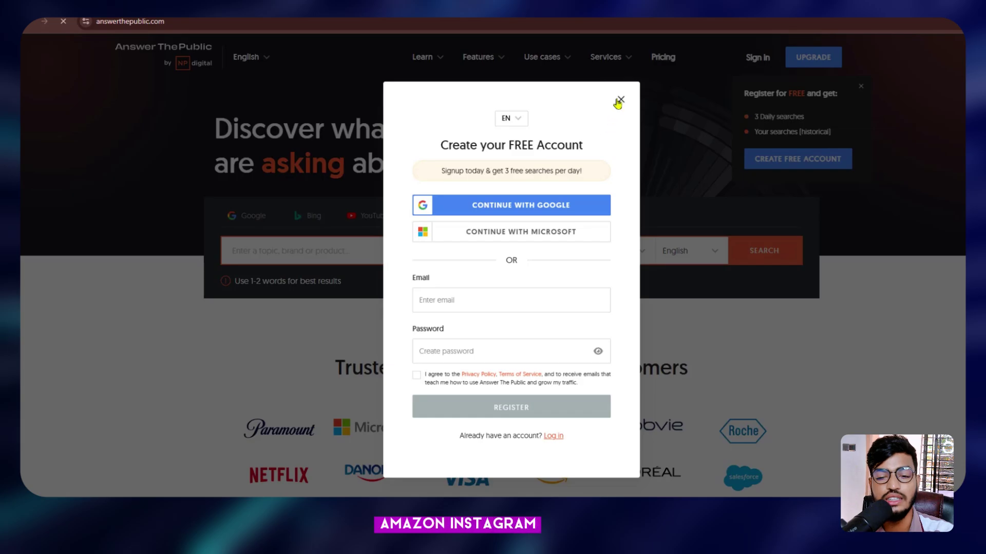
left_click(619, 100)
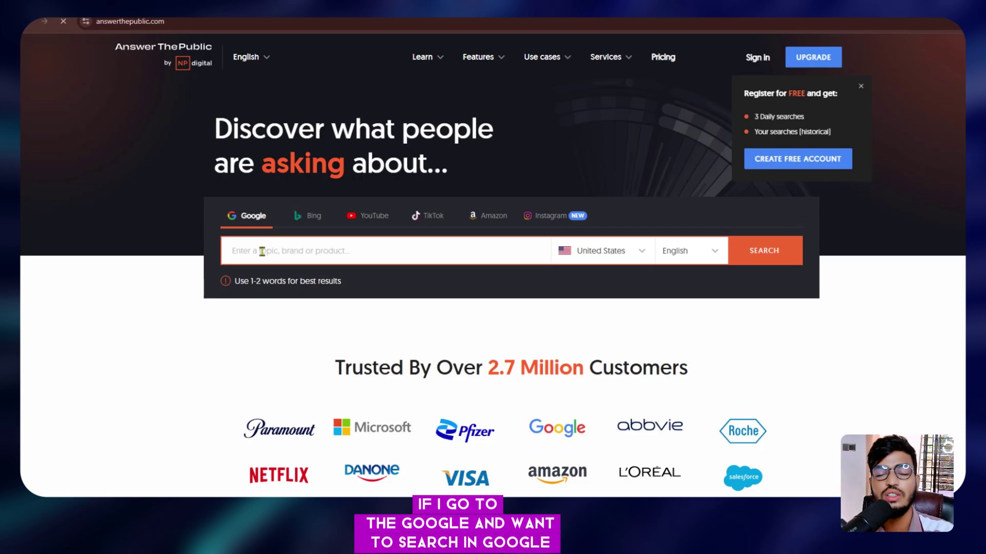
Search AnswerThePublic for 'website seo' and browse the alphabetical suggestions
type("Website SEO")
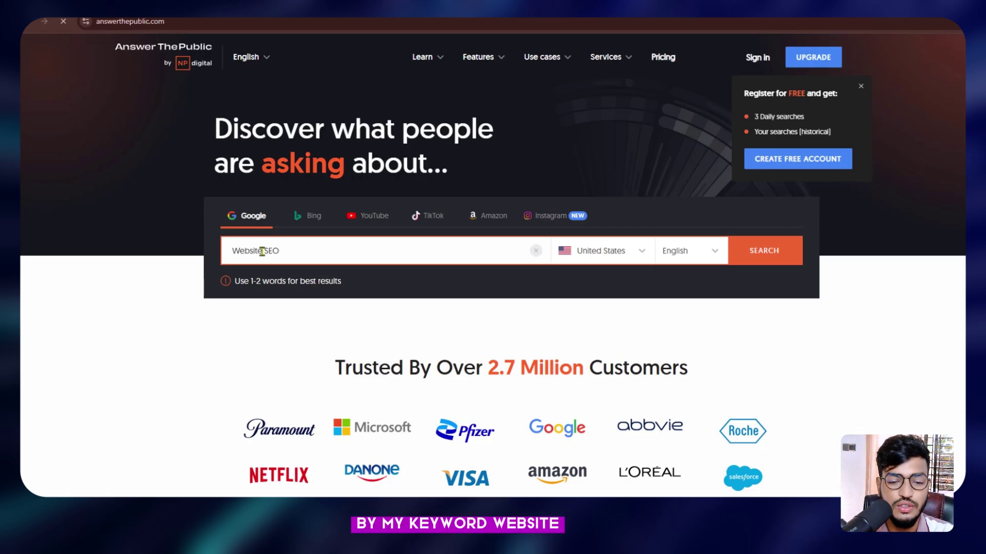
left_click(741, 253)
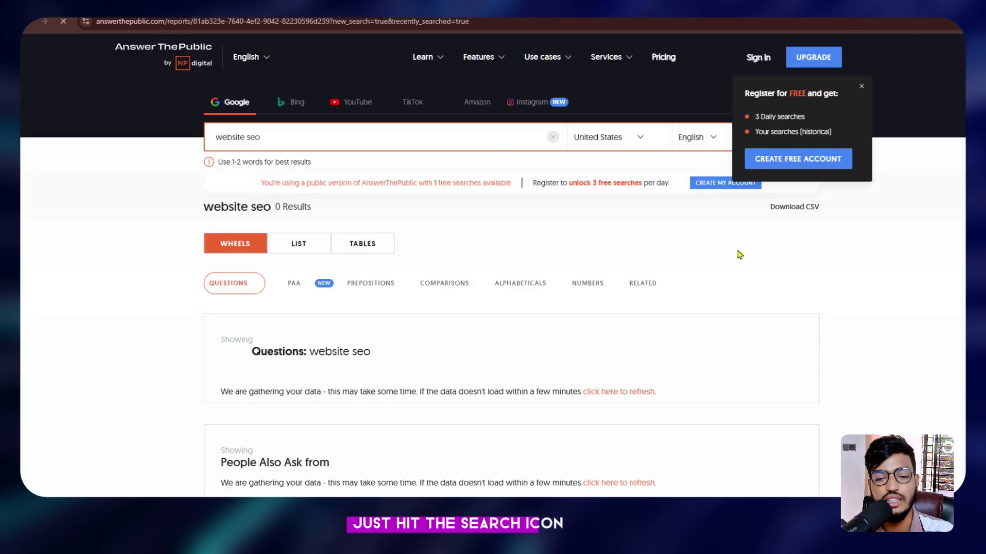
scroll(282, 278, "down", 5)
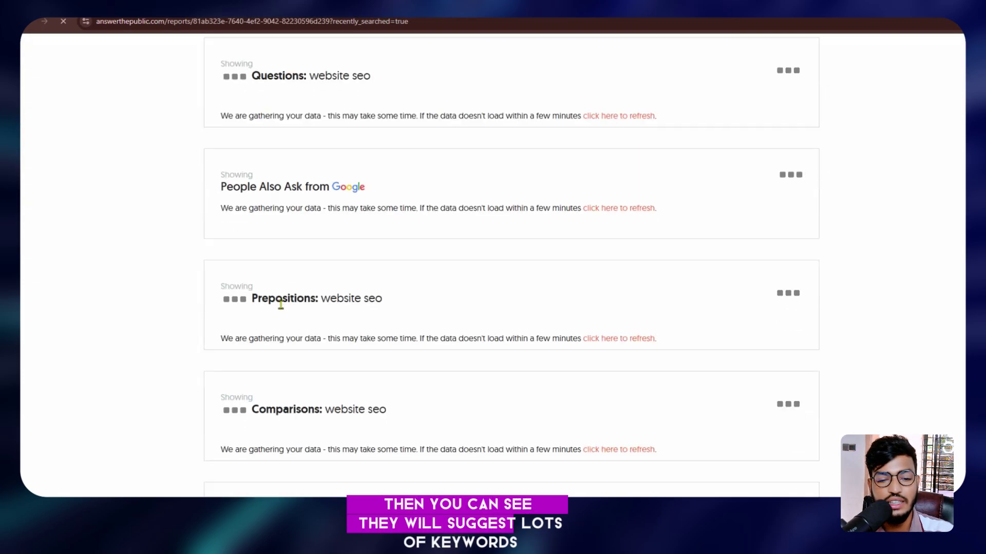
scroll(315, 185, "up", 5)
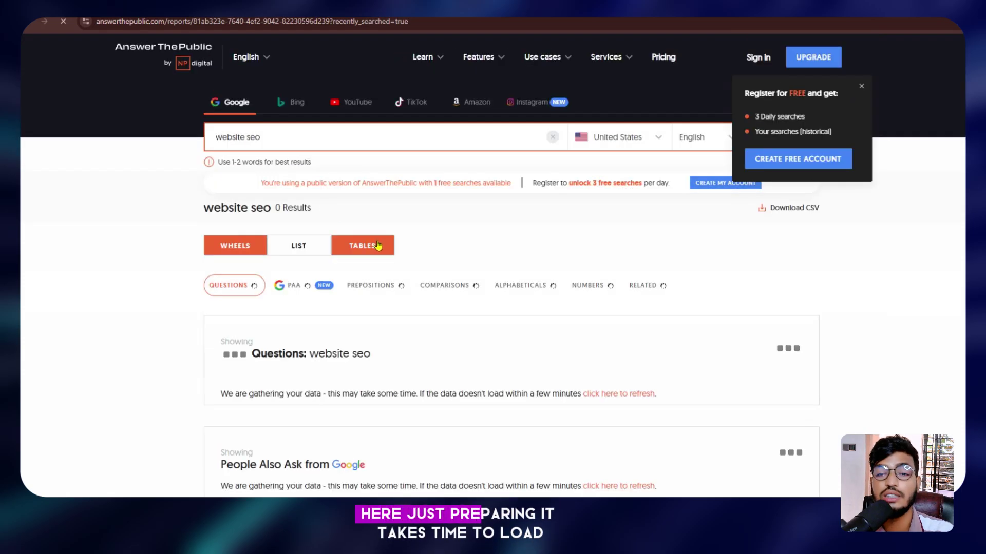
scroll(372, 253, "down", 5)
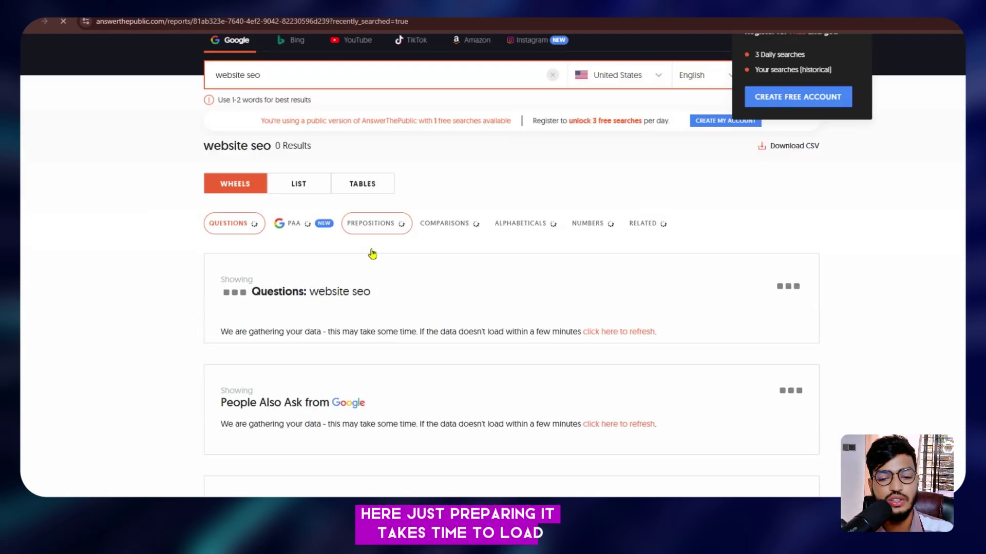
scroll(383, 252, "down", 3)
scroll(390, 257, "up", 8)
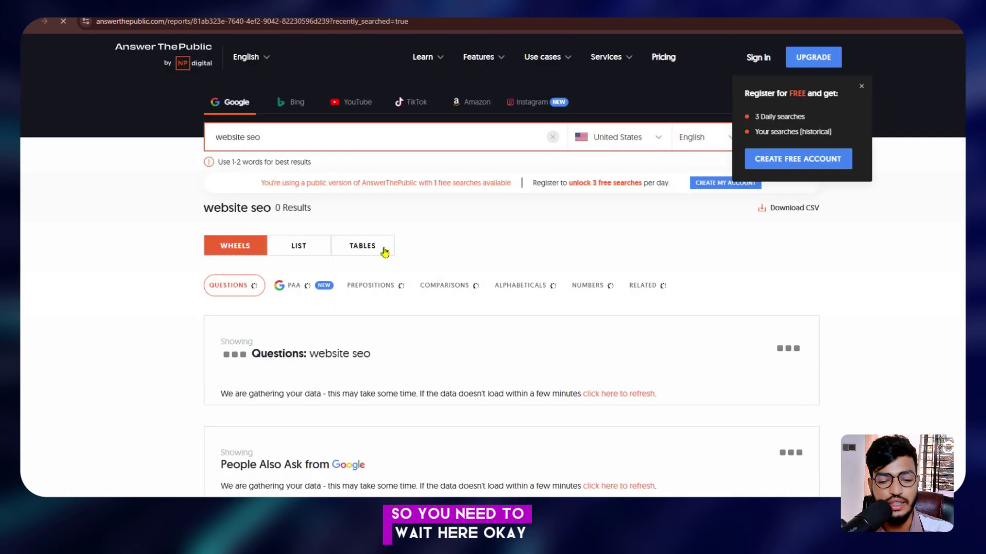
scroll(383, 251, "down", 17)
scroll(314, 250, "down", 3)
scroll(323, 248, "up", 20)
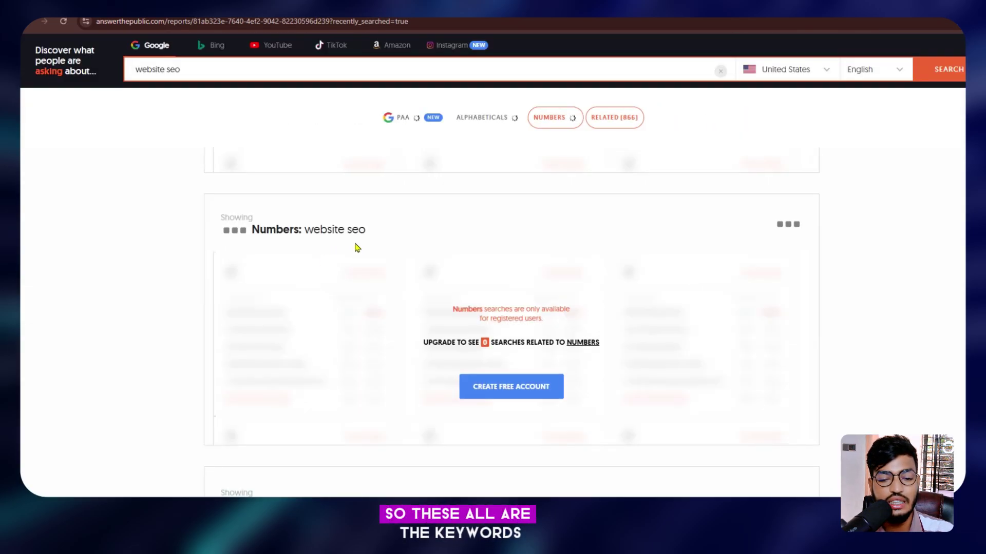
scroll(358, 249, "down", 5)
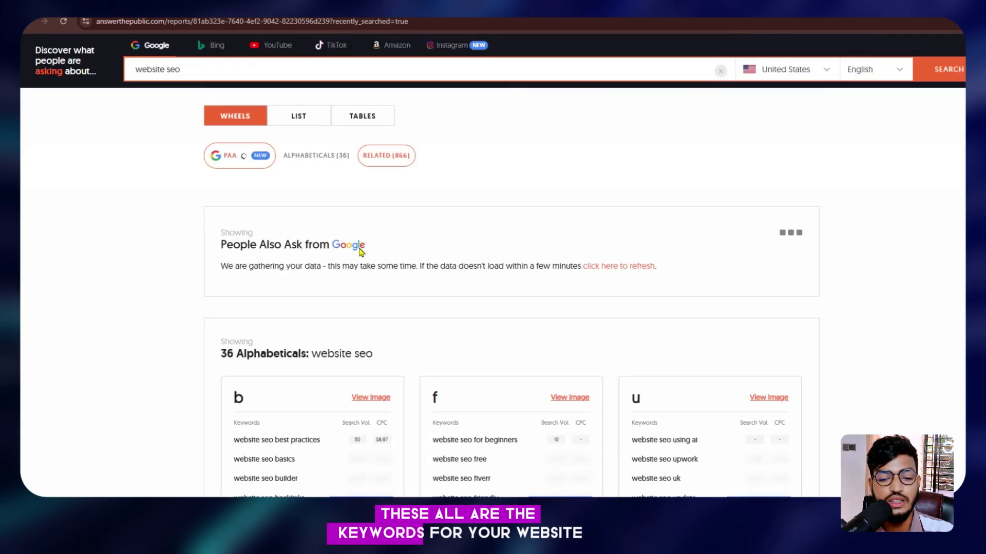
Expand all 12 keywords in the b group, dismiss the upgrade prompt, and highlight the u group
left_click_drag(239, 190, 393, 231)
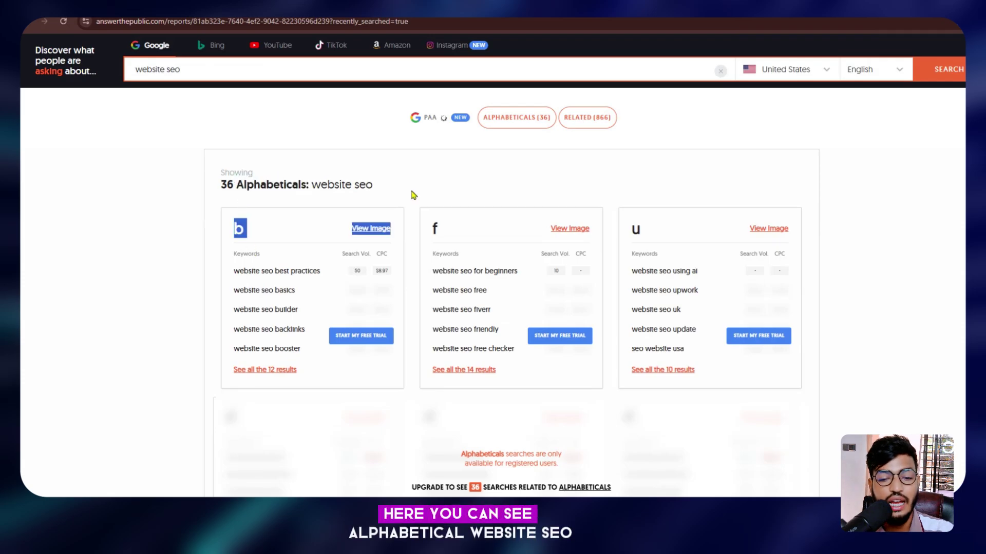
left_click(283, 368)
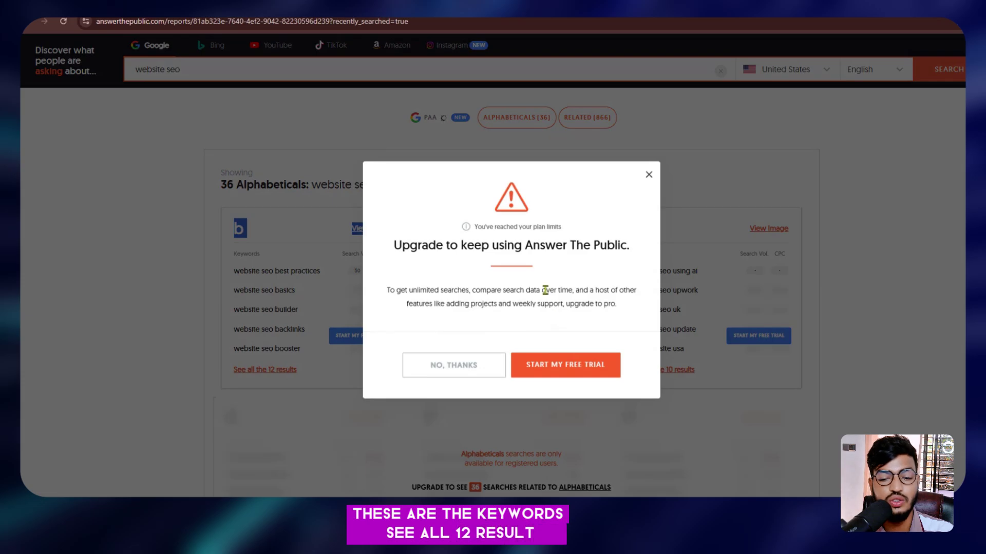
left_click(648, 174)
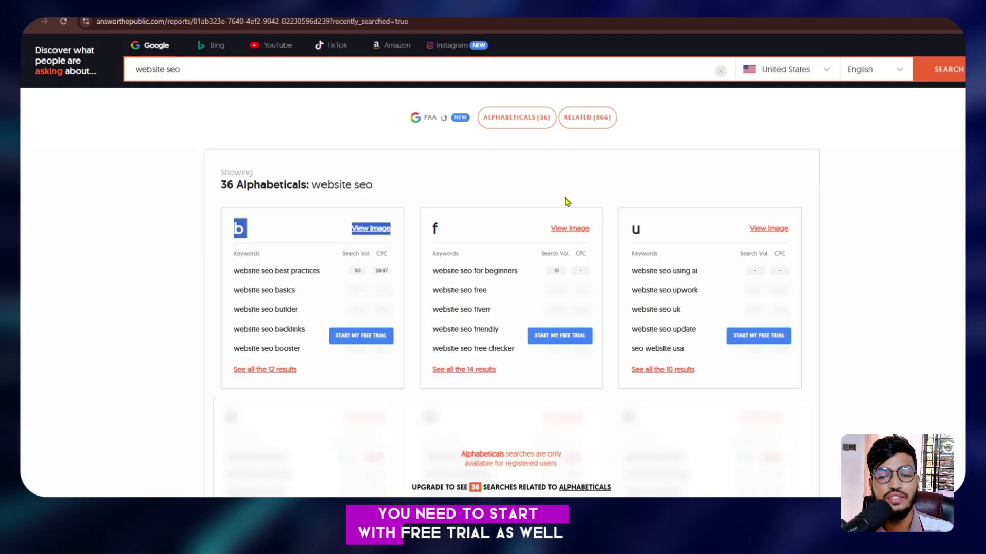
scroll(532, 232, "down", 3)
scroll(447, 187, "up", 6)
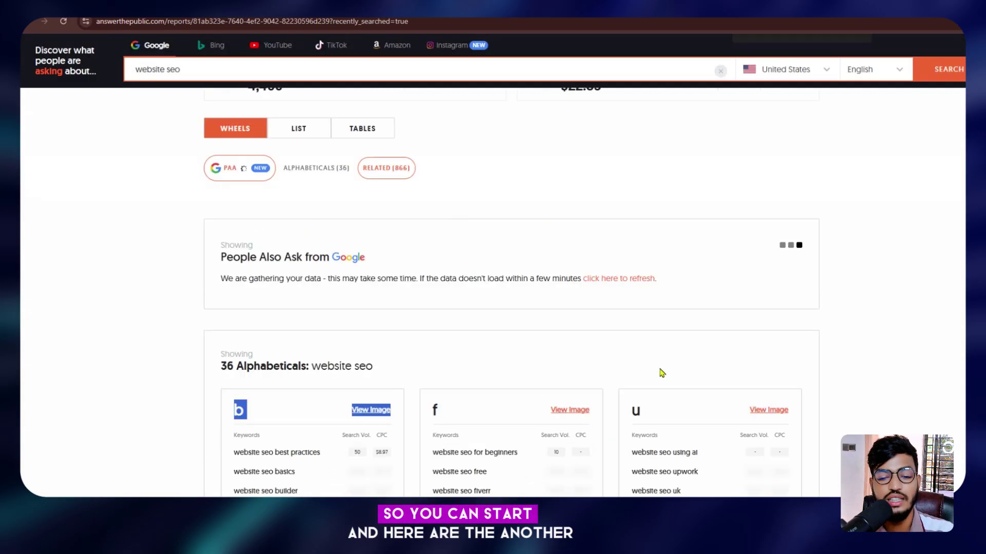
scroll(655, 374, "down", 4)
left_click_drag(648, 271, 686, 289)
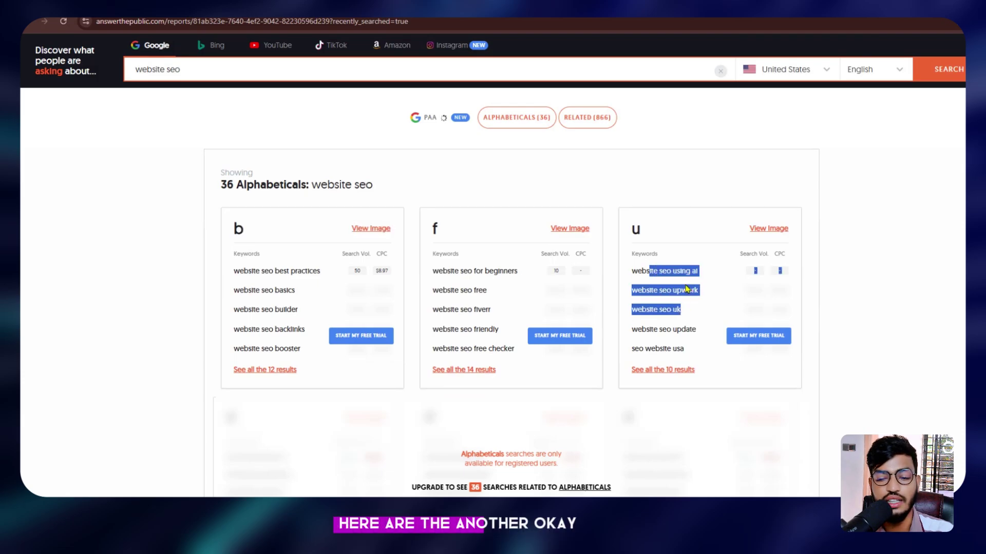
left_click(718, 157)
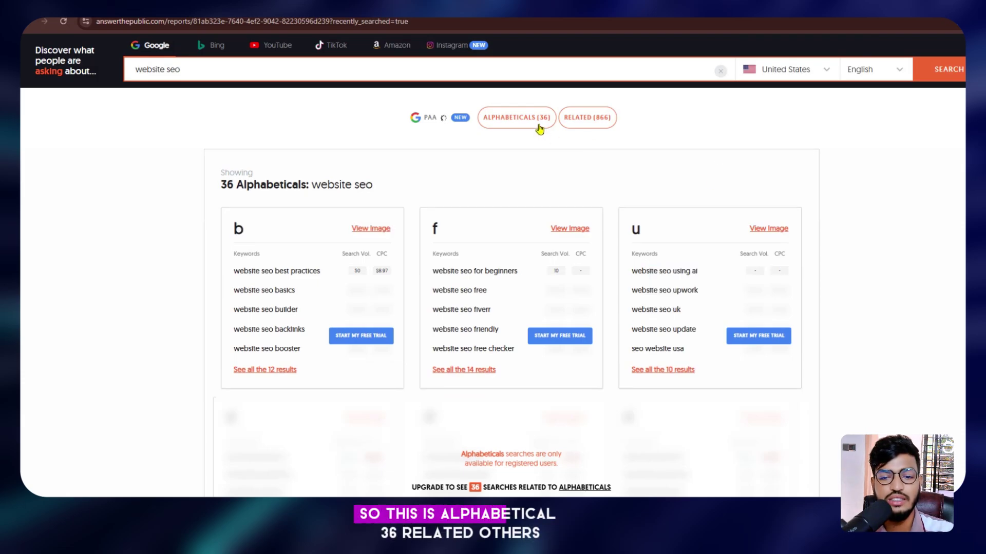
Show the 866 related keywords, expand all 861 results, and decline the upgrade offer
left_click(582, 122)
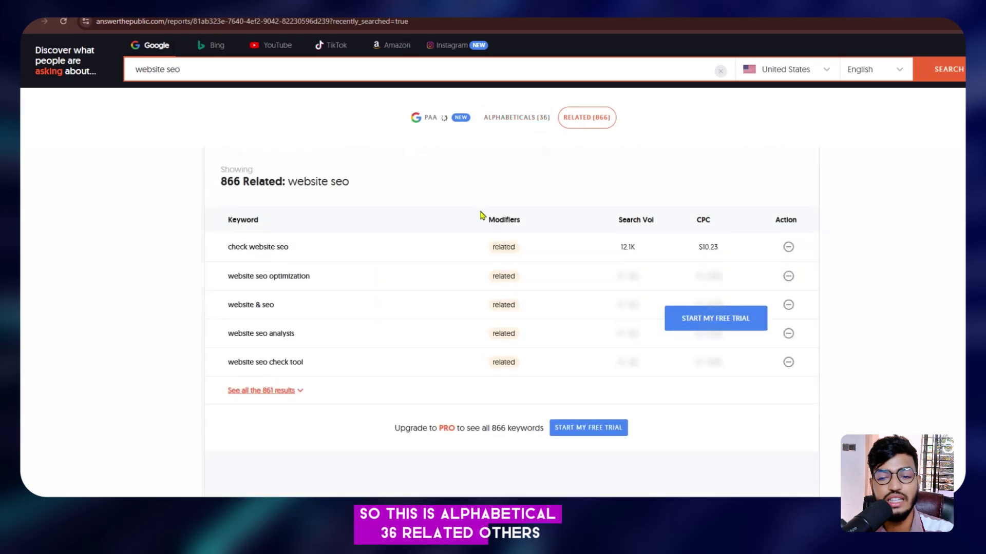
left_click(291, 391)
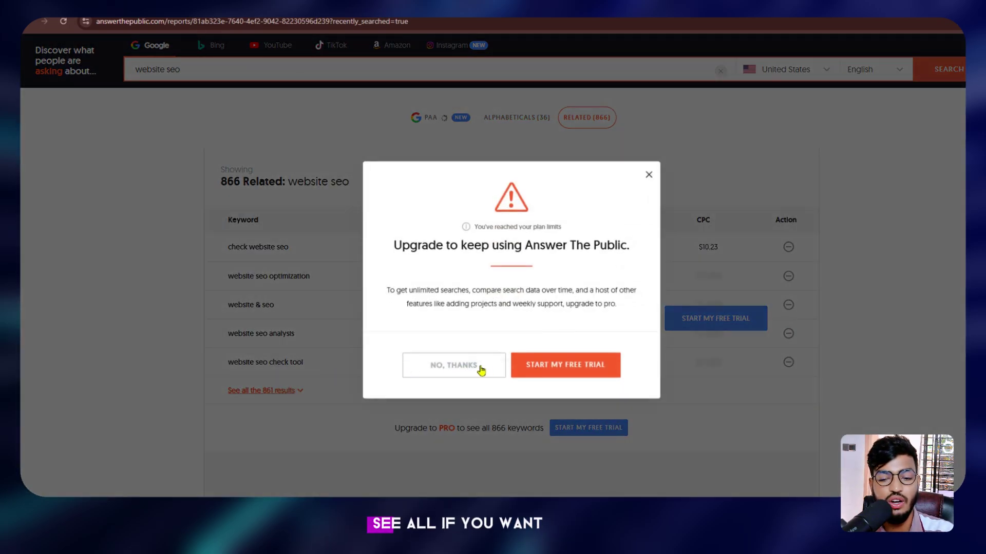
left_click(480, 367)
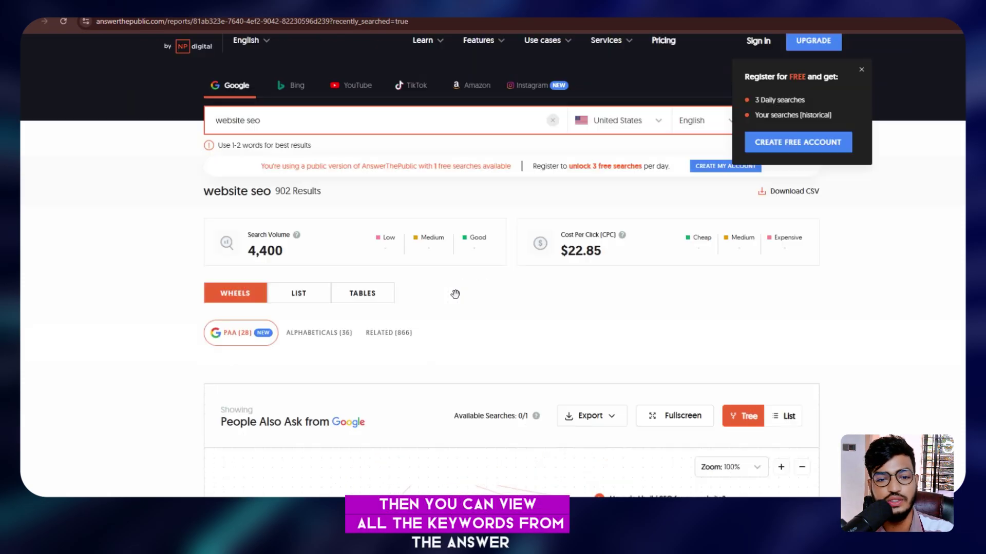
scroll(455, 295, "up", 1)
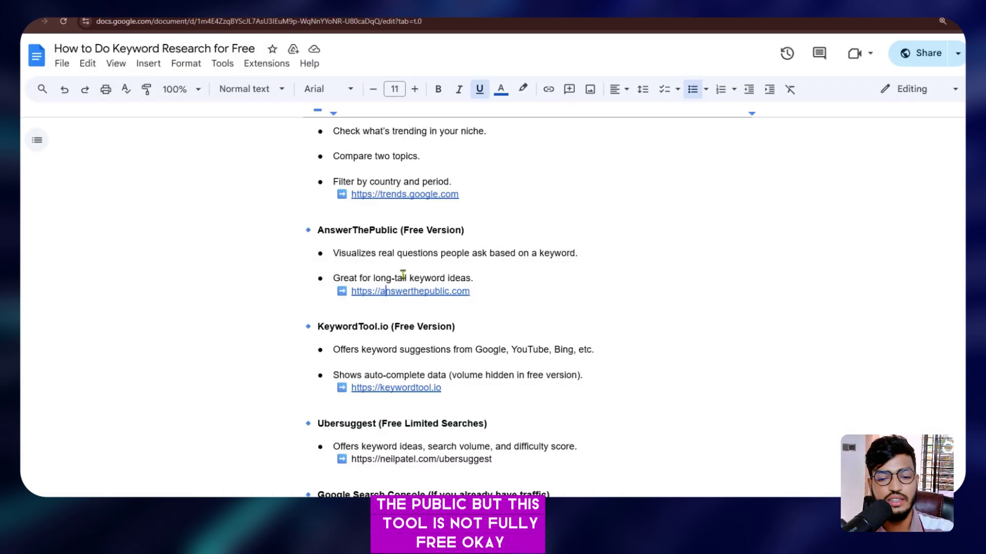
scroll(403, 275, "down", 3)
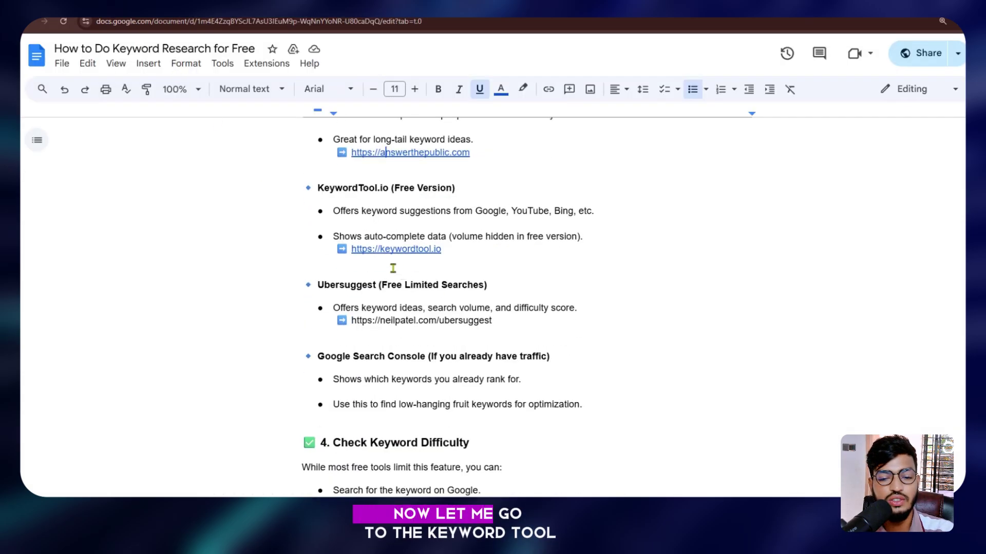
left_click(378, 249)
left_click(415, 271)
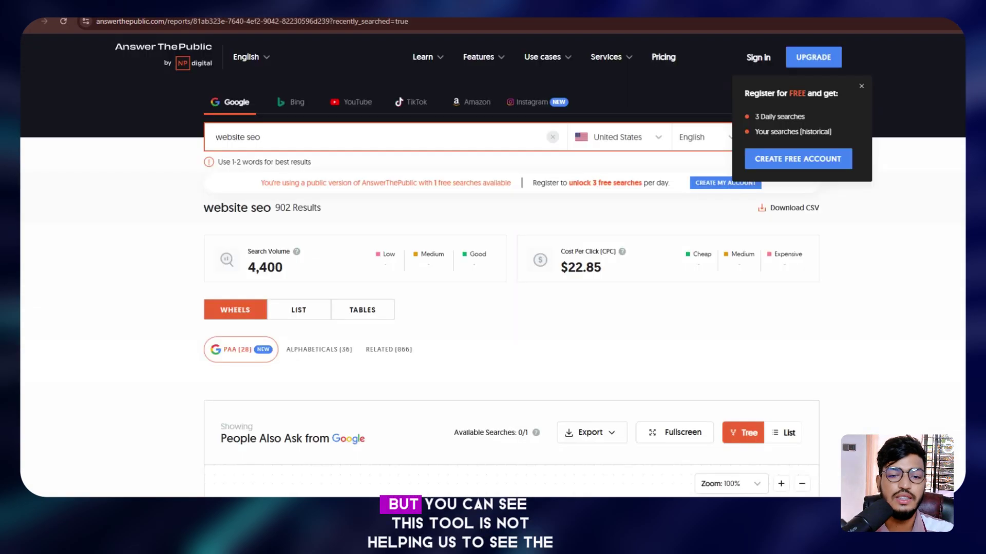
scroll(370, 334, "down", 10)
scroll(364, 340, "up", 5)
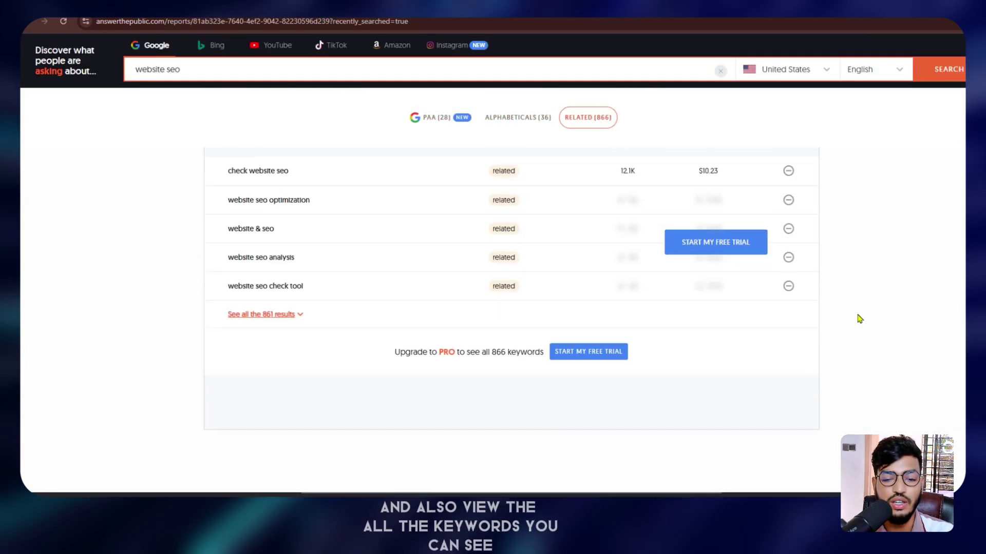
scroll(293, 329, "down", 5)
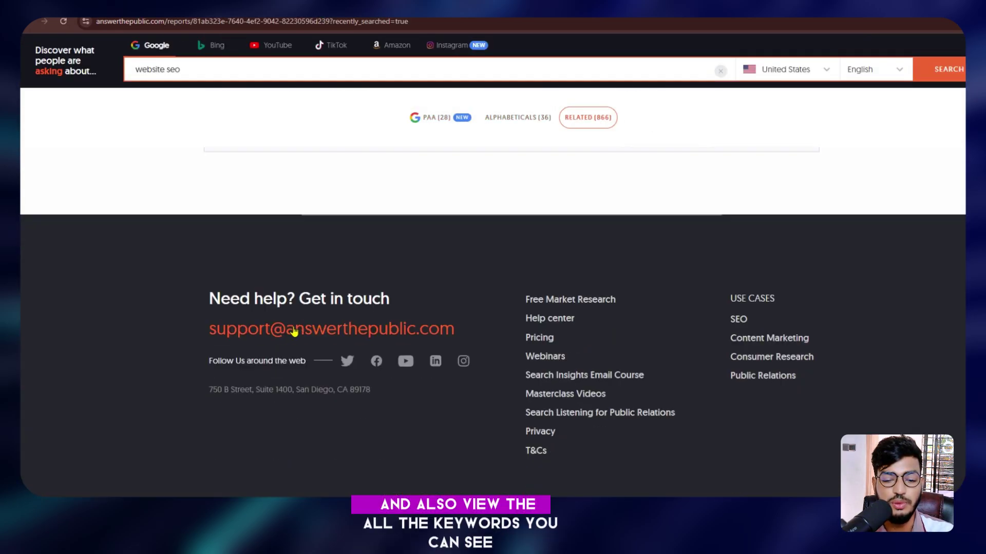
scroll(244, 137, "up", 10)
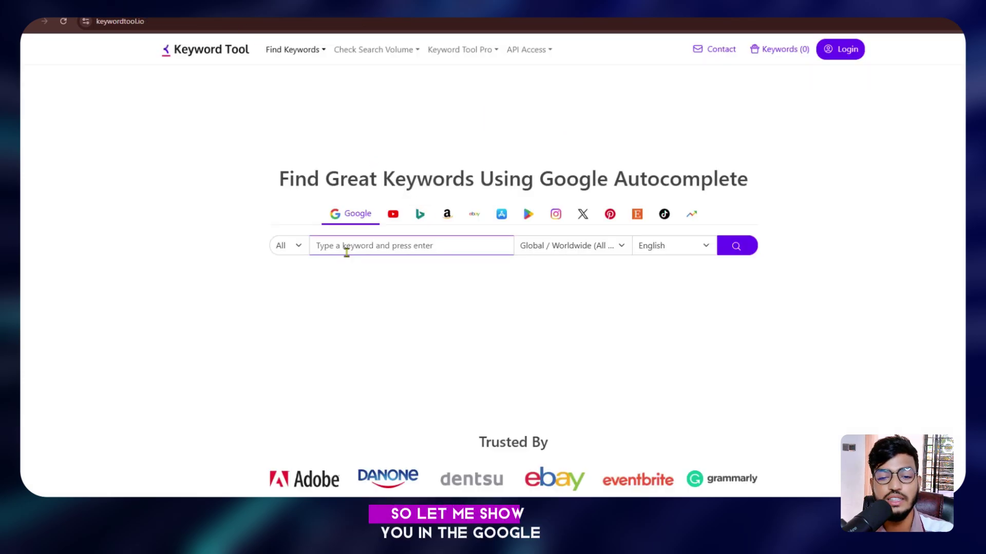
Search KeywordTool.io for 'website SEO' with the location set to United States
type("websit")
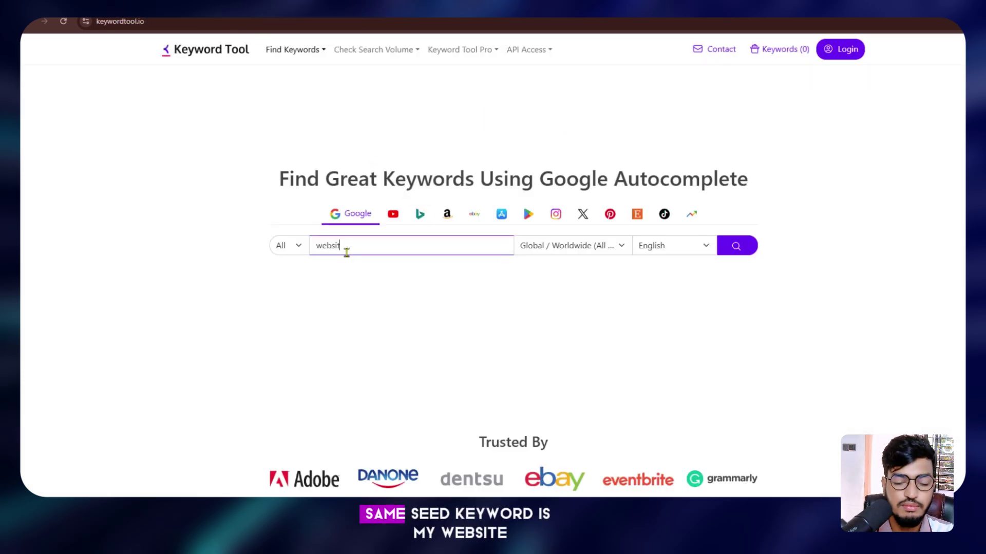
type("e SEO")
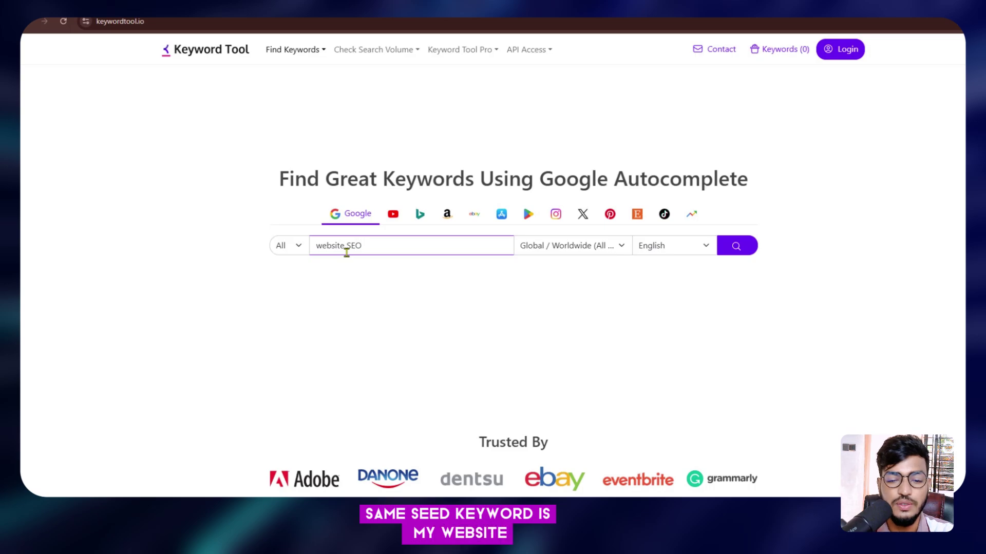
left_click(583, 248)
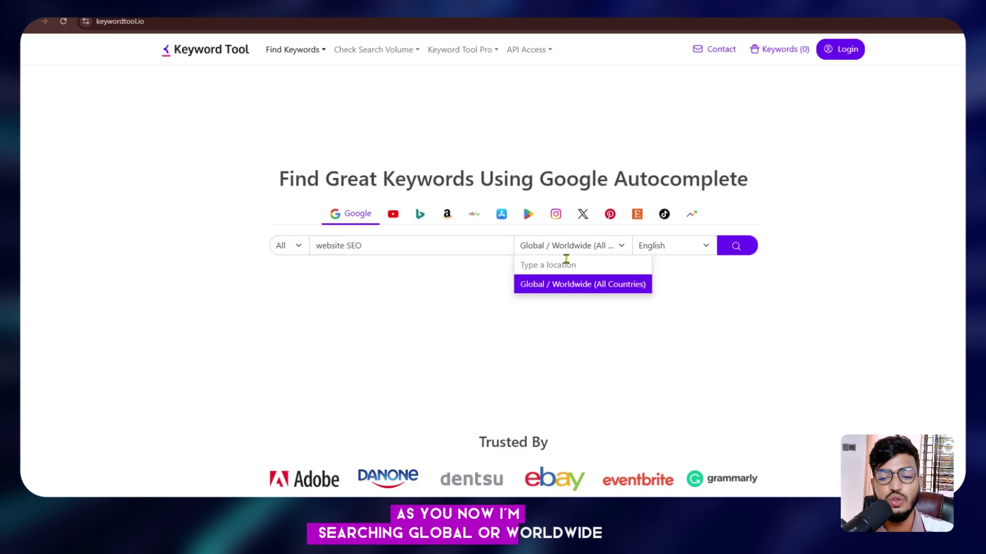
type("united")
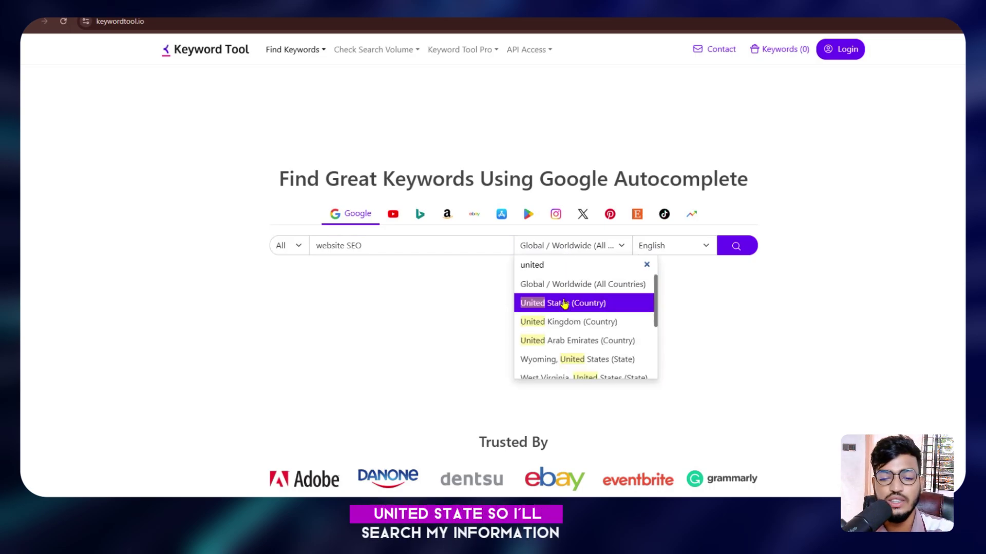
left_click(569, 303)
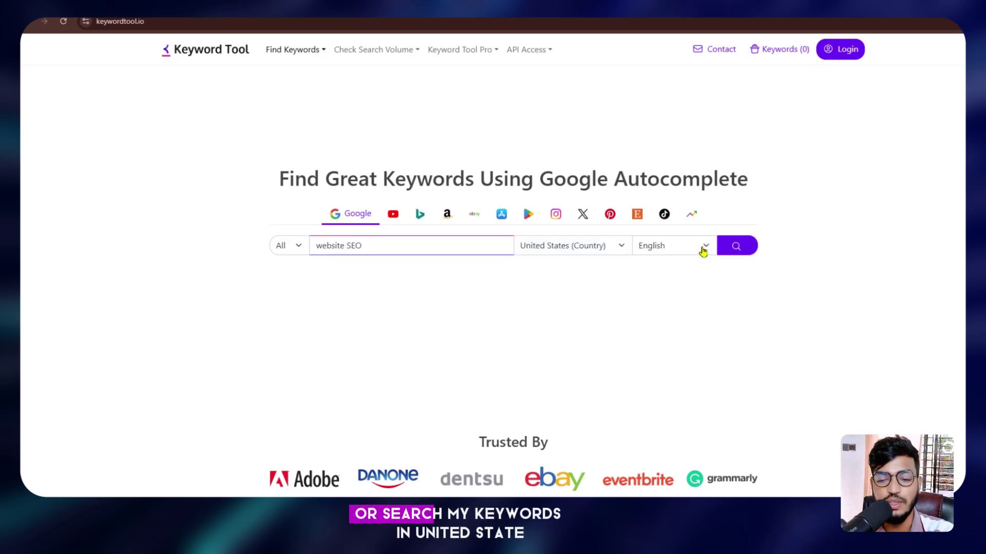
left_click(745, 250)
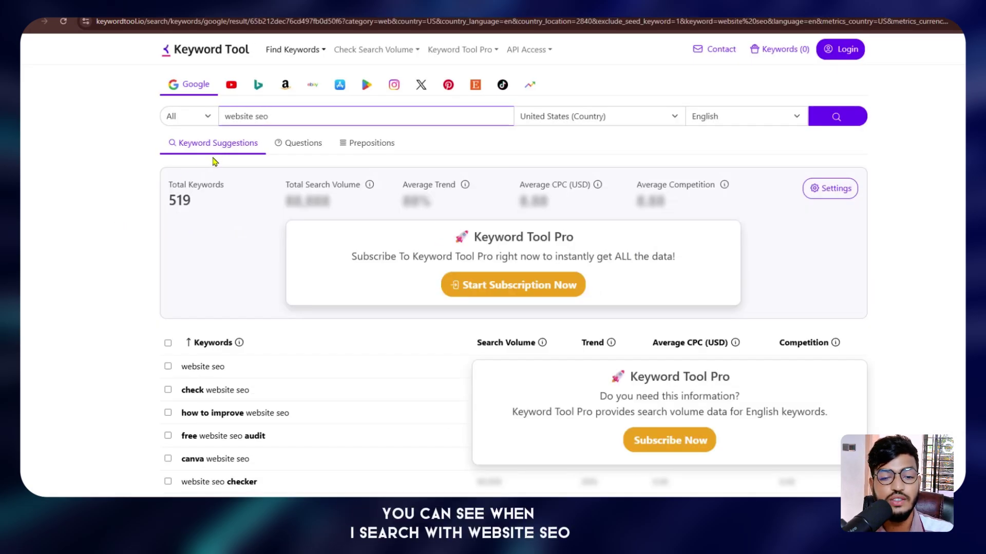
Review the 519 total keywords and select every keyword in the results list
left_click_drag(174, 185, 214, 197)
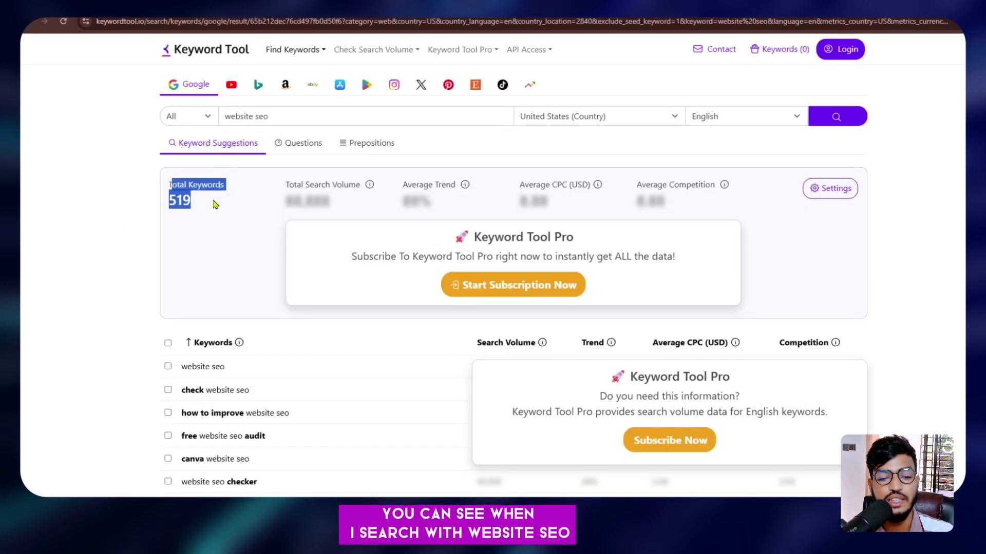
left_click(214, 204)
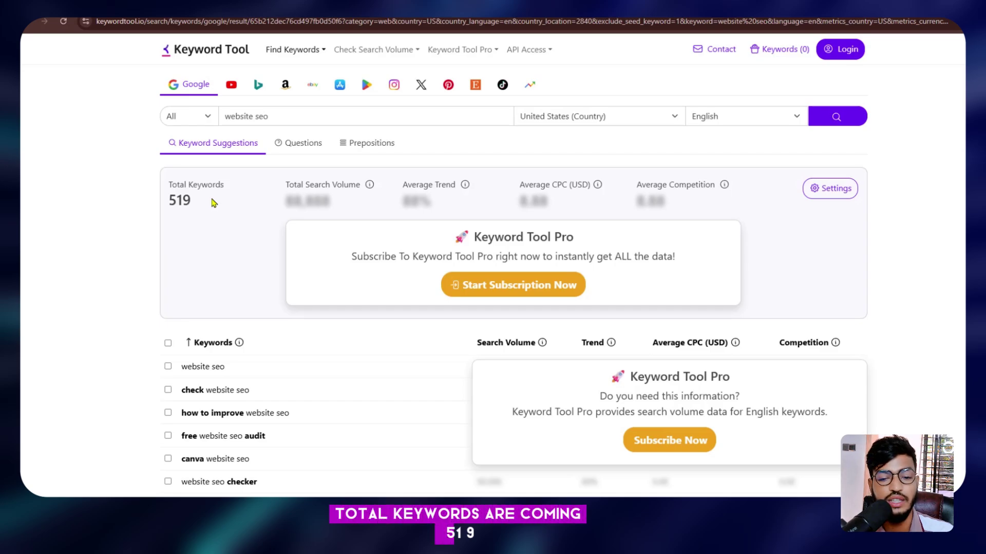
scroll(154, 210, "down", 20)
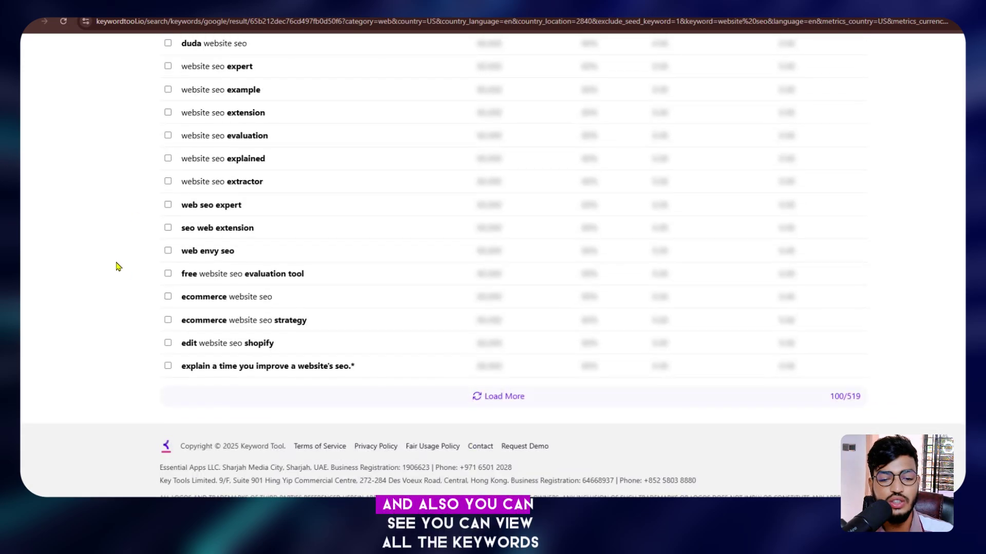
scroll(144, 269, "up", 5)
scroll(170, 272, "up", 15)
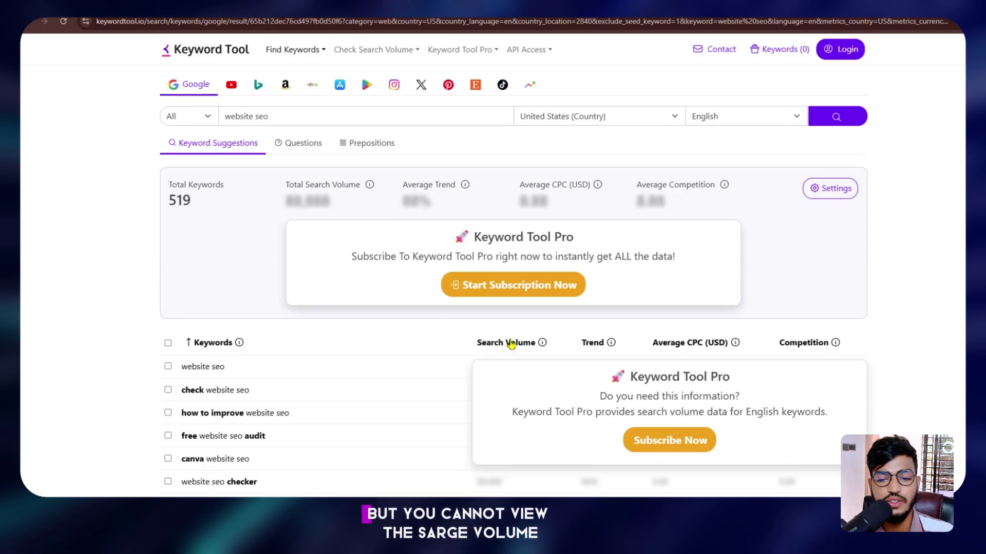
left_click_drag(511, 343, 822, 355)
left_click(923, 305)
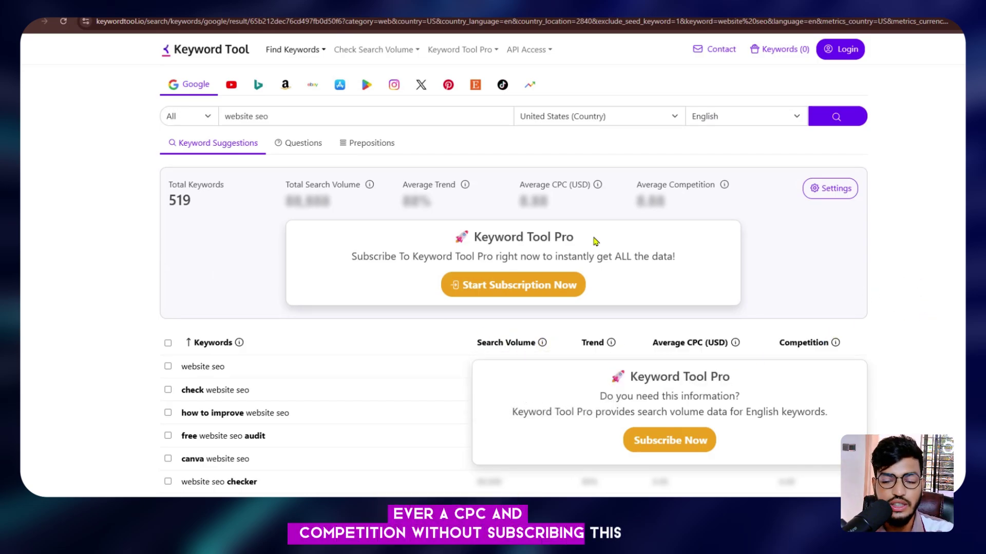
left_click(168, 343)
scroll(229, 321, "down", 3)
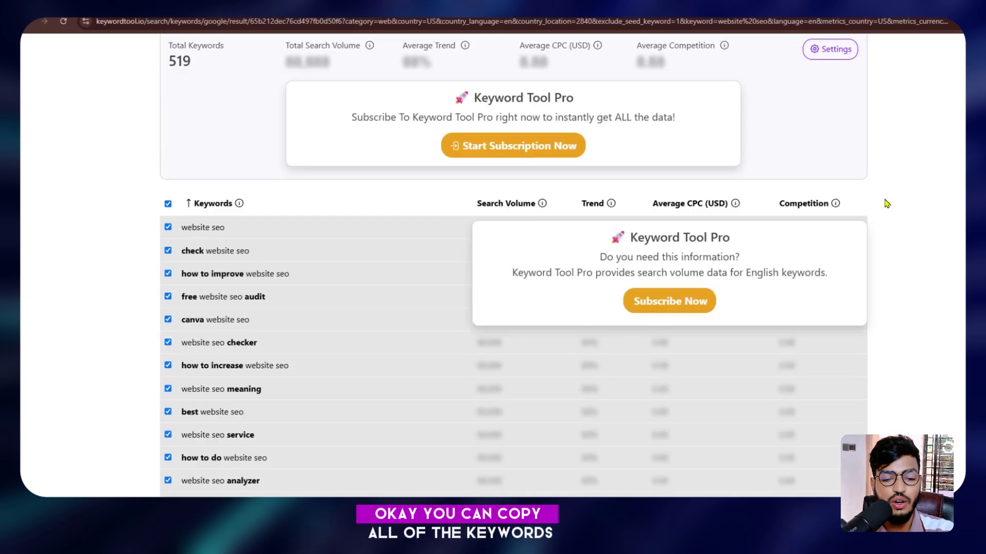
scroll(848, 222, "up", 3)
scroll(826, 241, "down", 5)
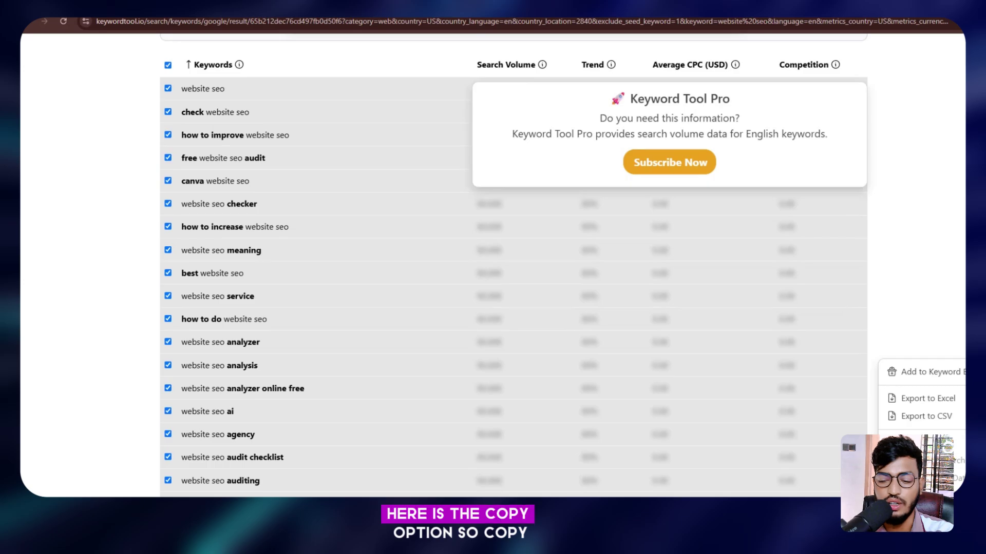
scroll(513, 267, "down", 2)
Launch ChatGPT from a new-tab search and stay logged out
key("ctrl+t")
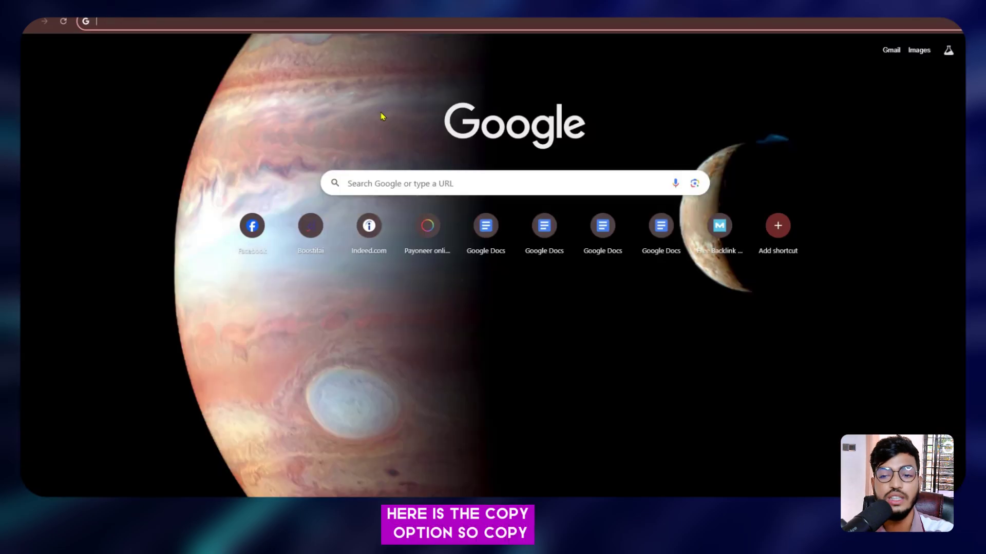
type("chatgpt")
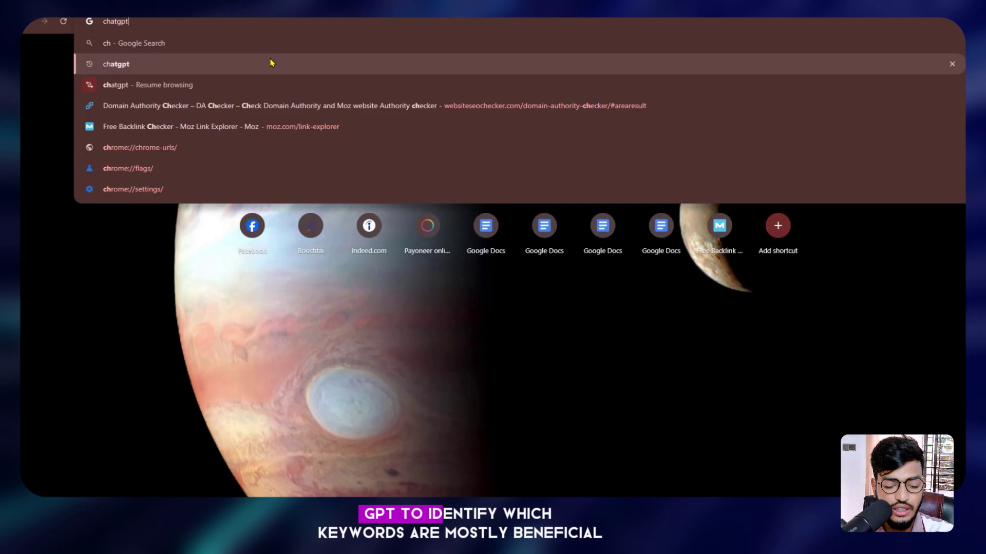
left_click(385, 62)
left_click(173, 135)
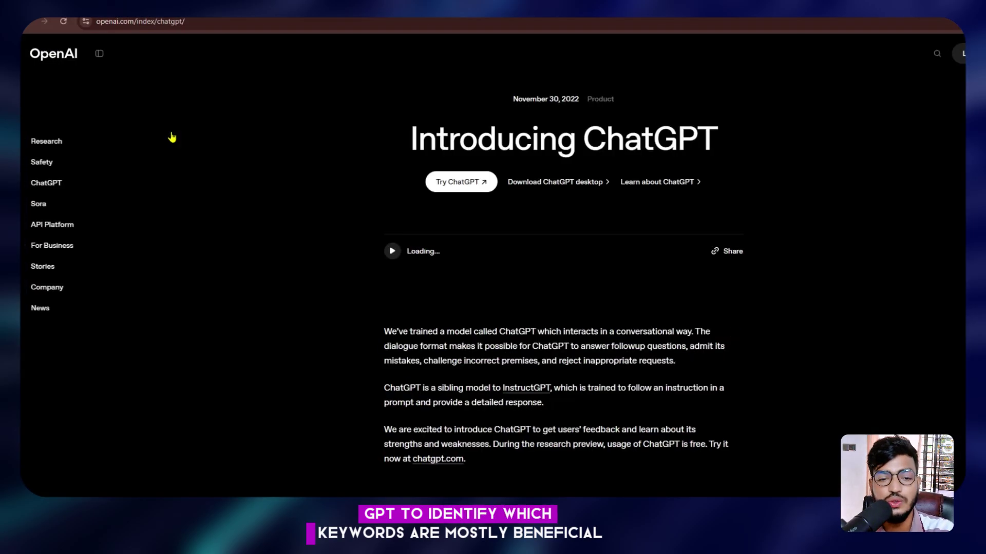
left_click(460, 195)
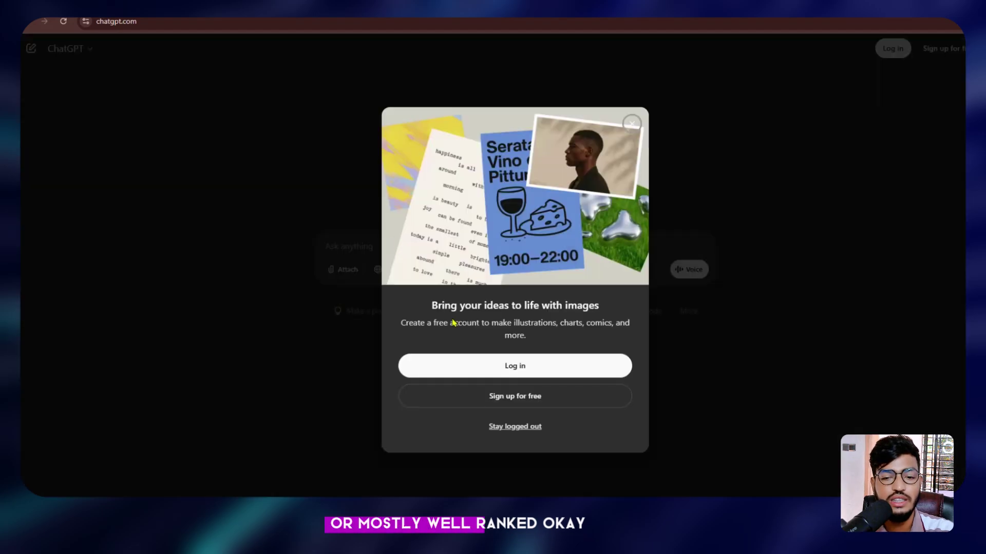
left_click(514, 426)
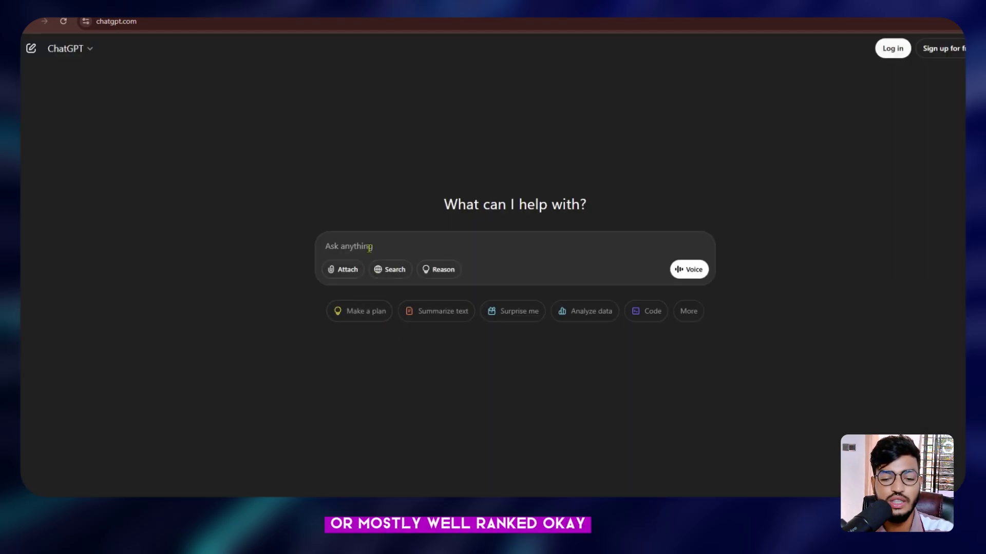
Paste the keyword list into the prompt and begin typing 'Identify the real keyword…' below it
key("ctrl+v")
scroll(616, 321, "down", 10)
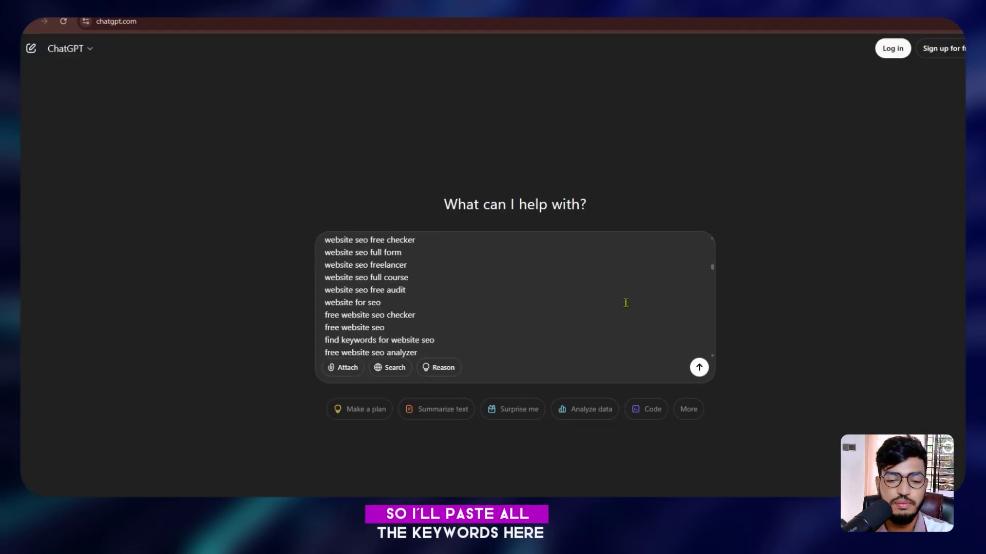
scroll(659, 356, "down", 10)
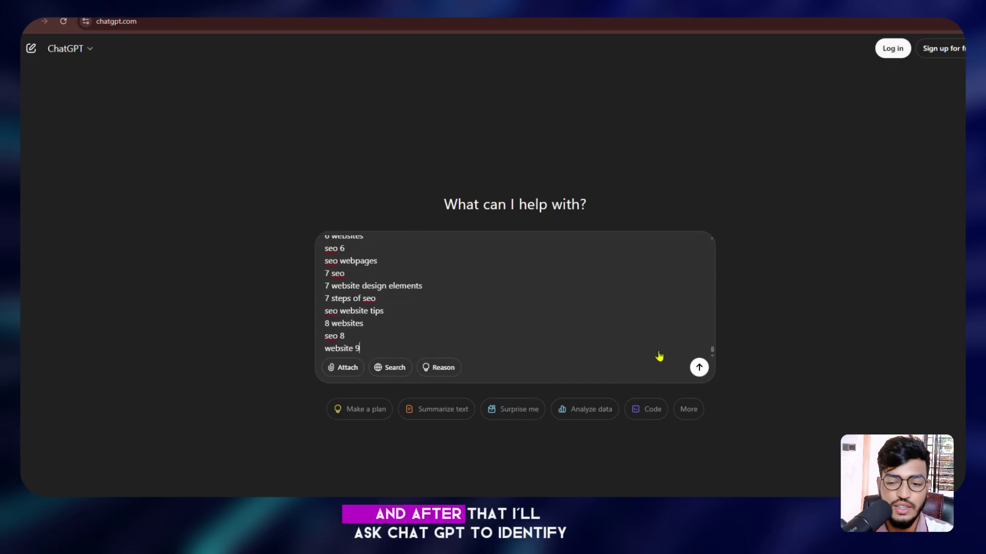
key("shift+Return")
key("shift+Return")
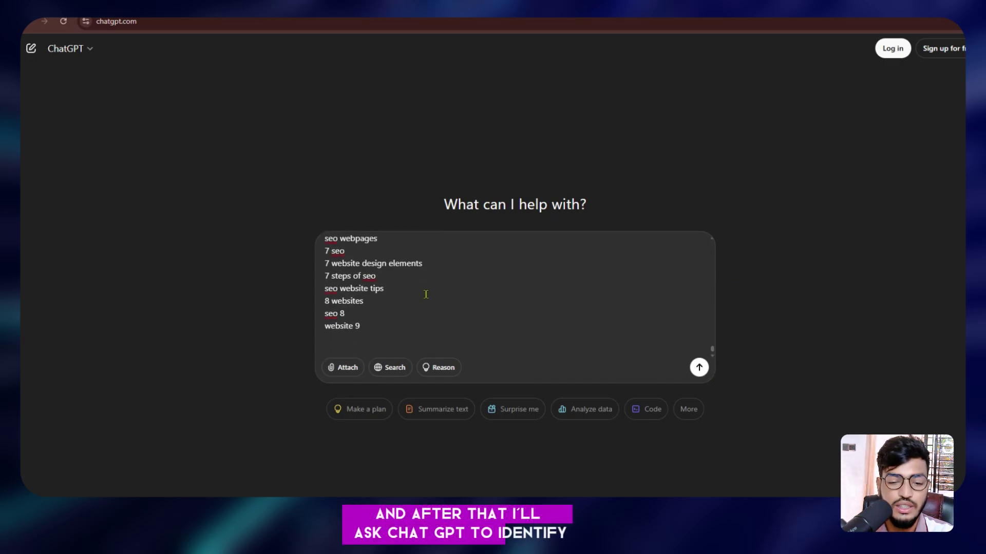
type("Identify ")
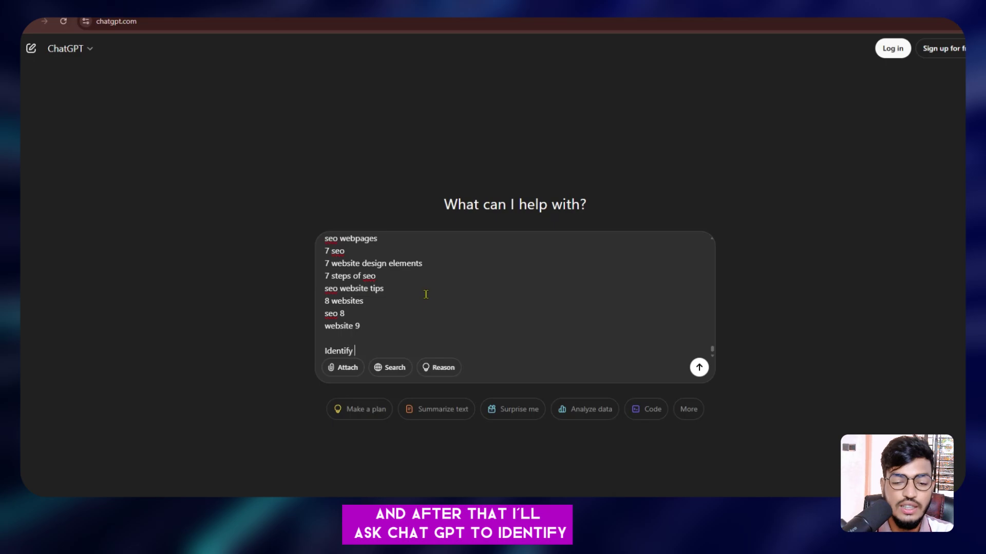
type("th")
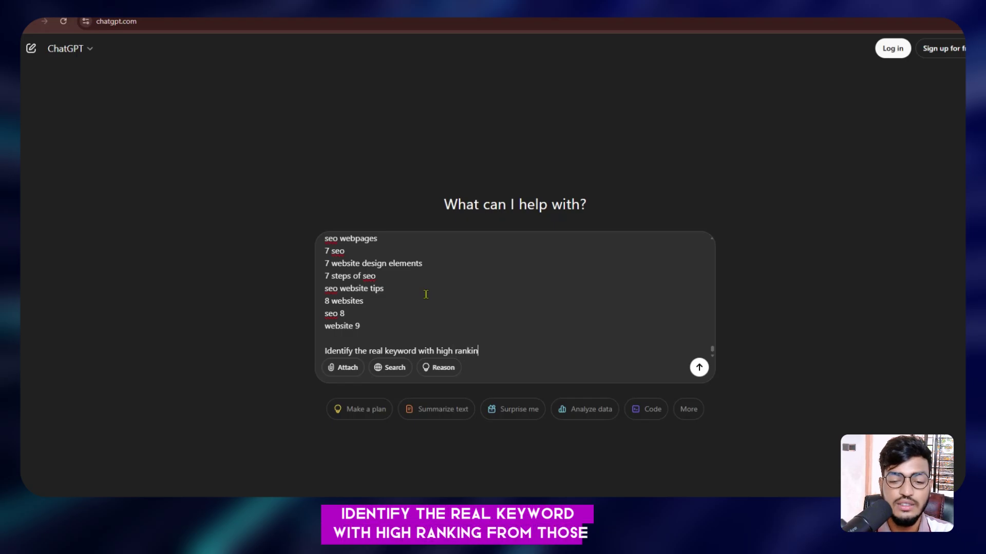
Send the keyword prompt to ChatGPT and review the returned keyword table led by 'seo' (1,000,000)
key("Return")
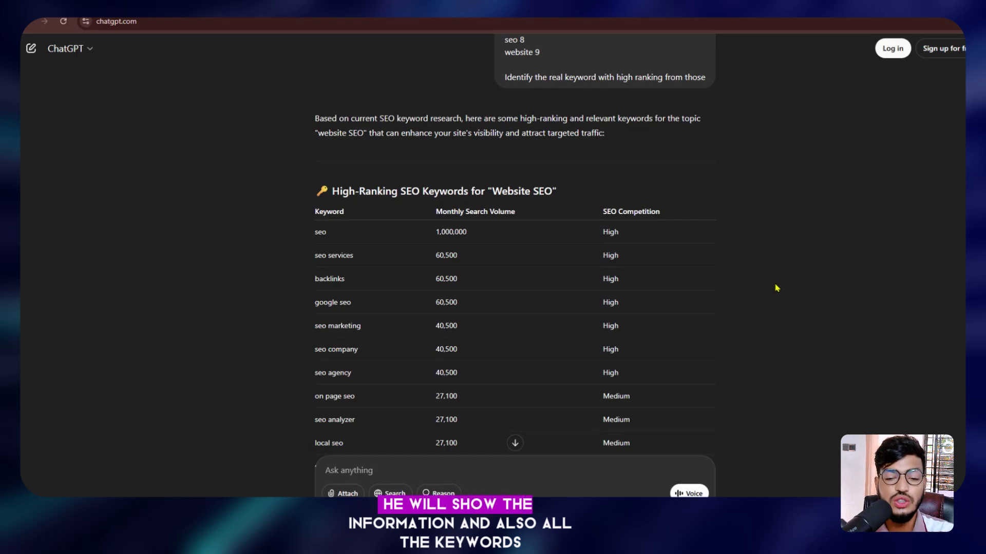
scroll(505, 248, "down", 3)
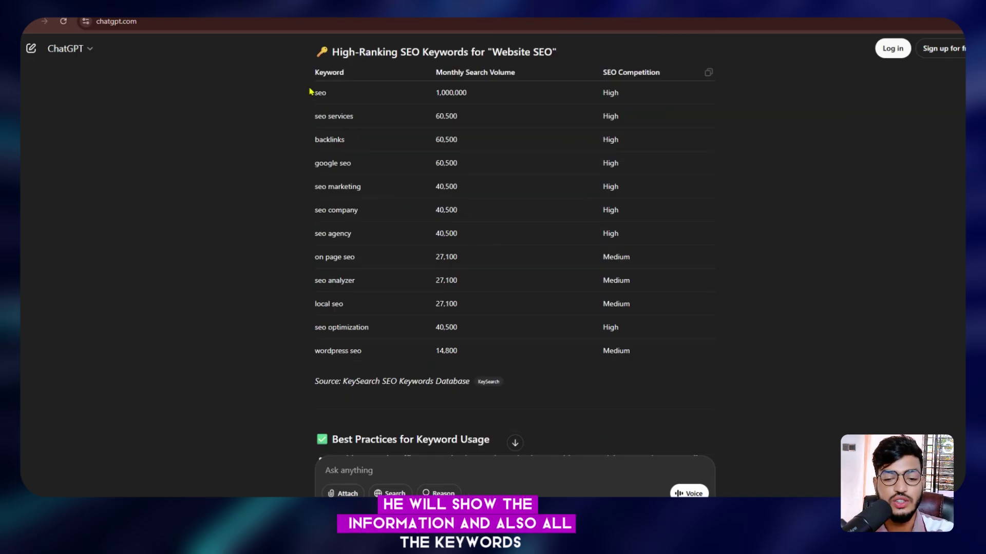
left_click_drag(310, 91, 396, 354)
scroll(396, 322, "down", 8)
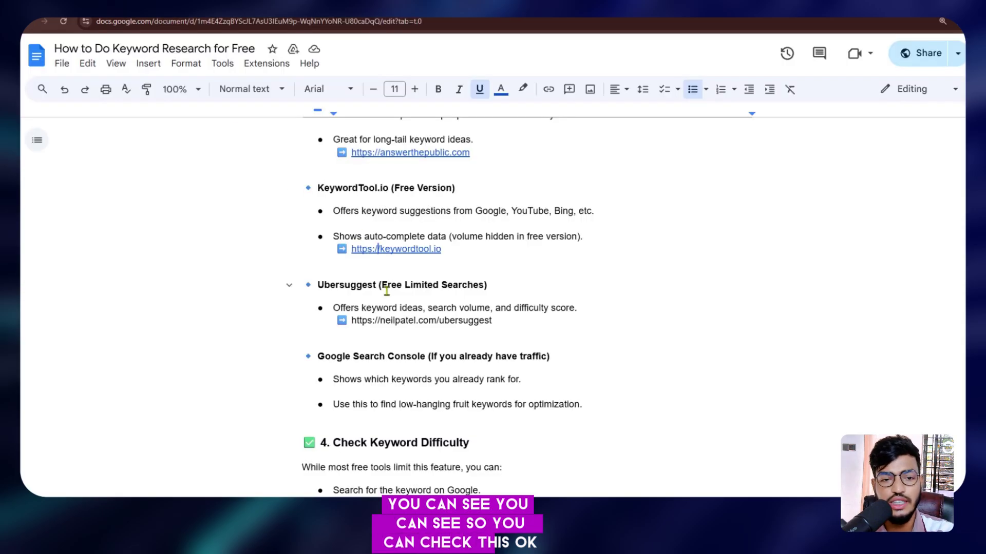
Find the guide's Ubersuggest (Free Limited Searches) entry and highlight its description bullet
scroll(387, 290, "down", 3)
left_click(358, 146)
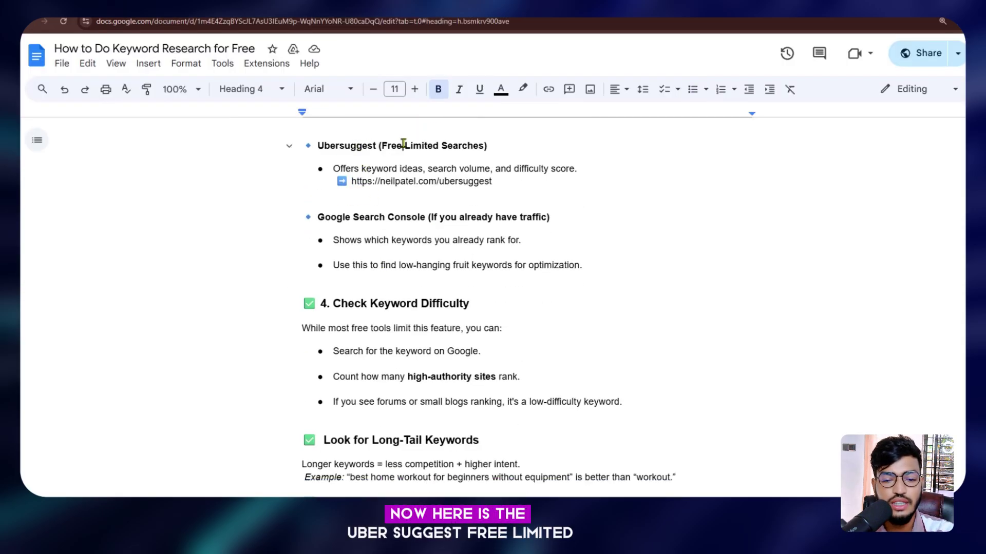
left_click(385, 181)
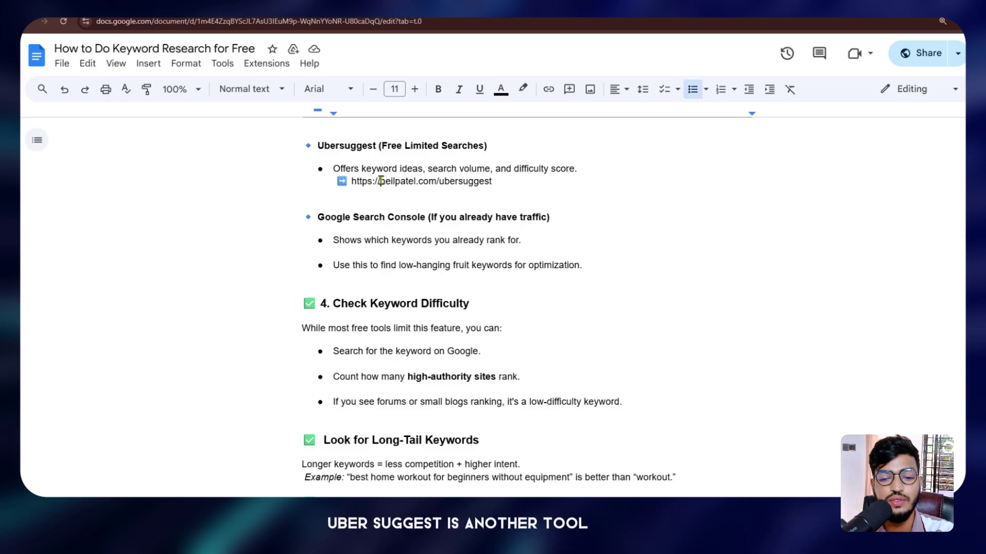
triple_click(381, 181)
left_click(471, 179)
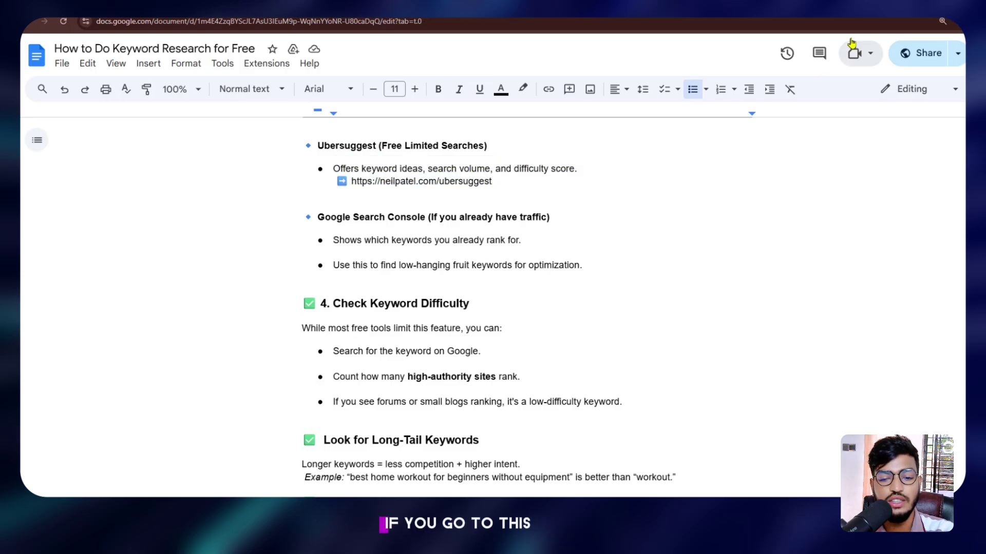
Search Google for 'ubersuggest' in a new tab and open the neilpatel.com keyword research tool
key("ctrl+t")
type("ubb")
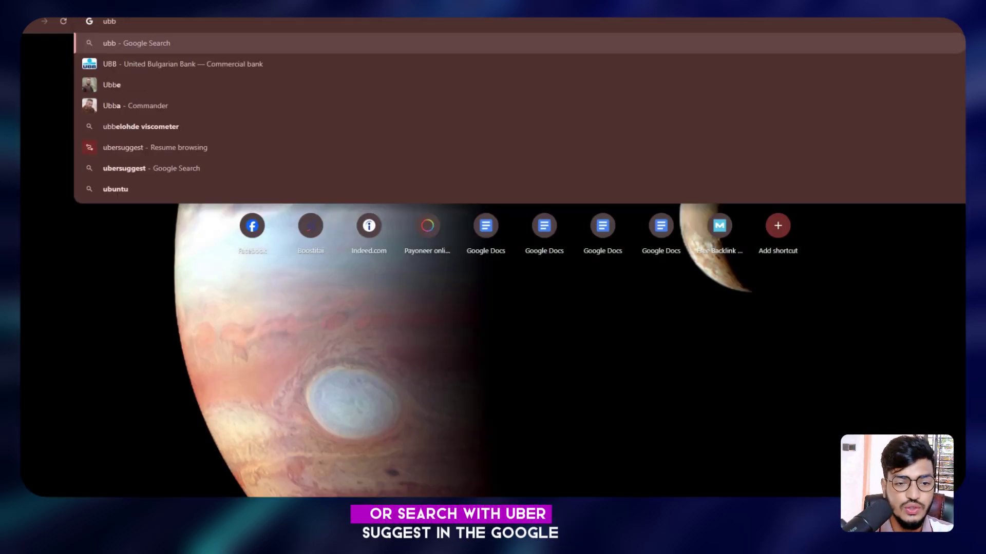
key("BackSpace")
key("Down")
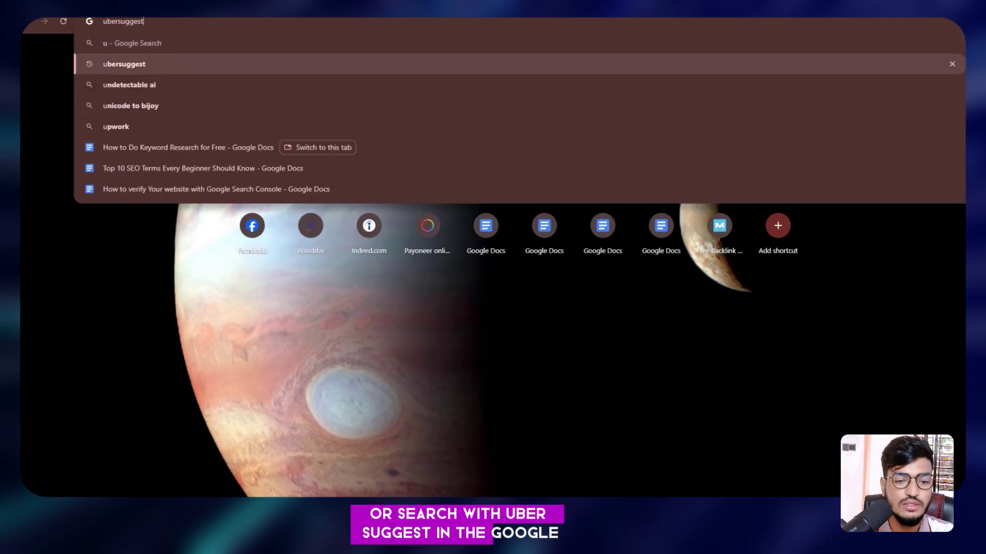
key("Return")
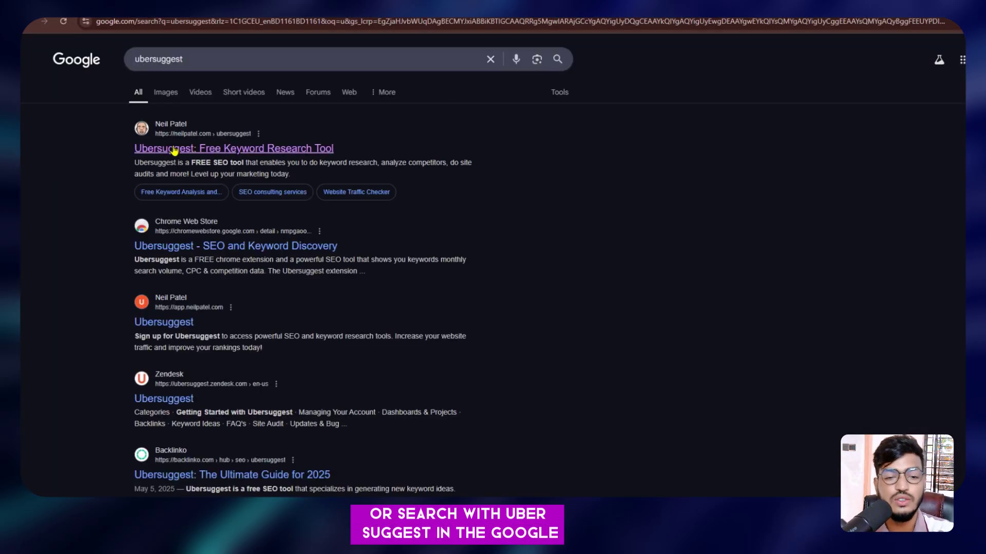
left_click(174, 150)
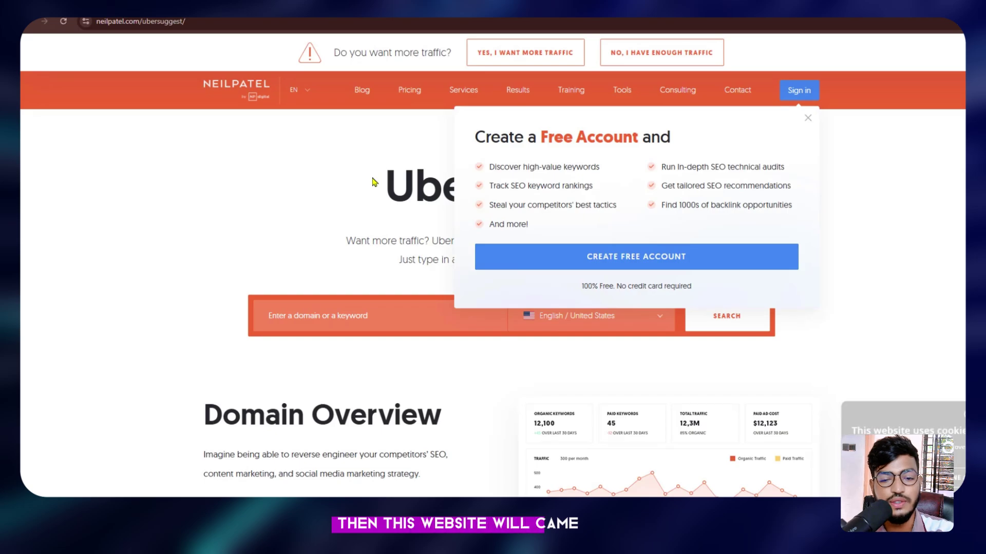
Dismiss the free account offer and enter 'website SEO' as the seed keyword, showing language options
left_click(807, 118)
scroll(510, 204, "down", 8)
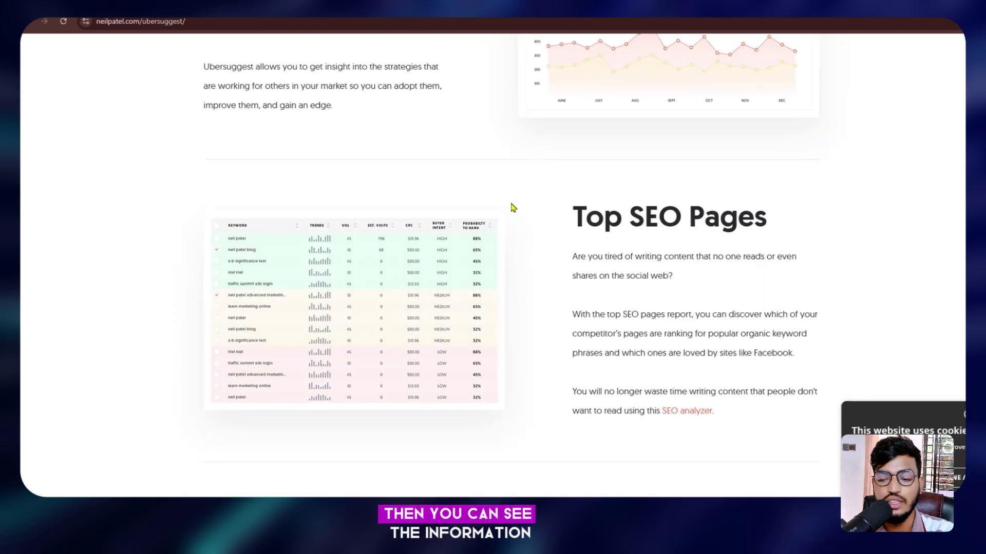
scroll(510, 203, "up", 8)
left_click(354, 316)
type("web")
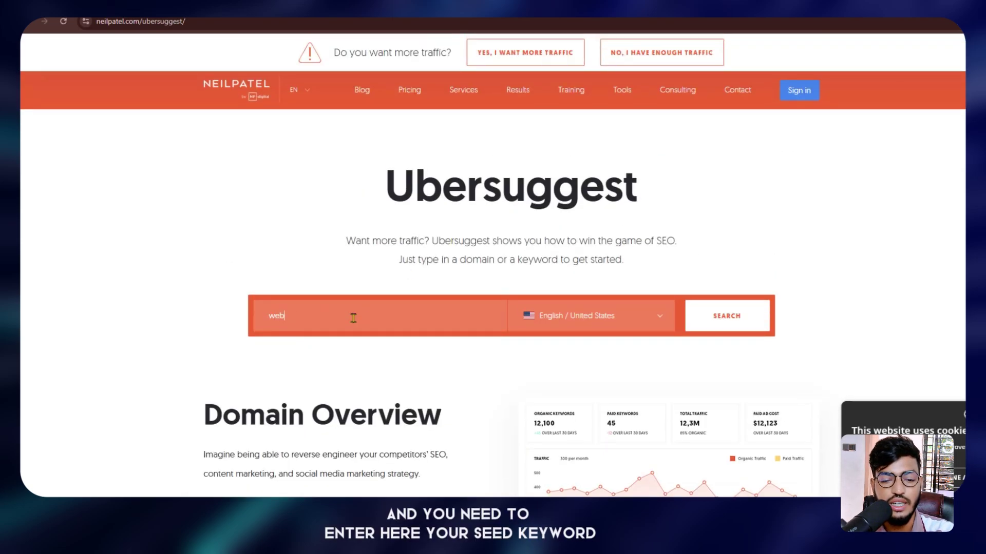
type("site SEO")
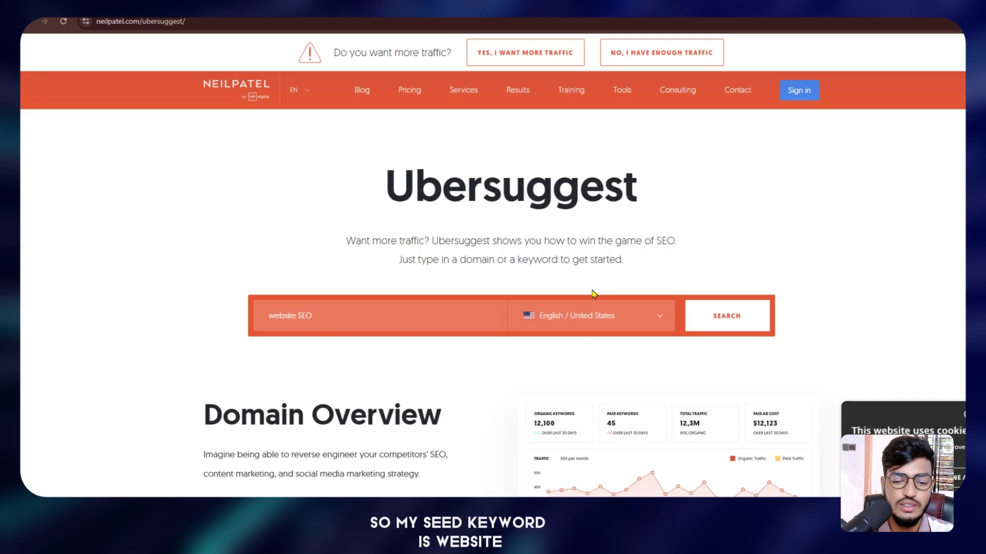
left_click(587, 317)
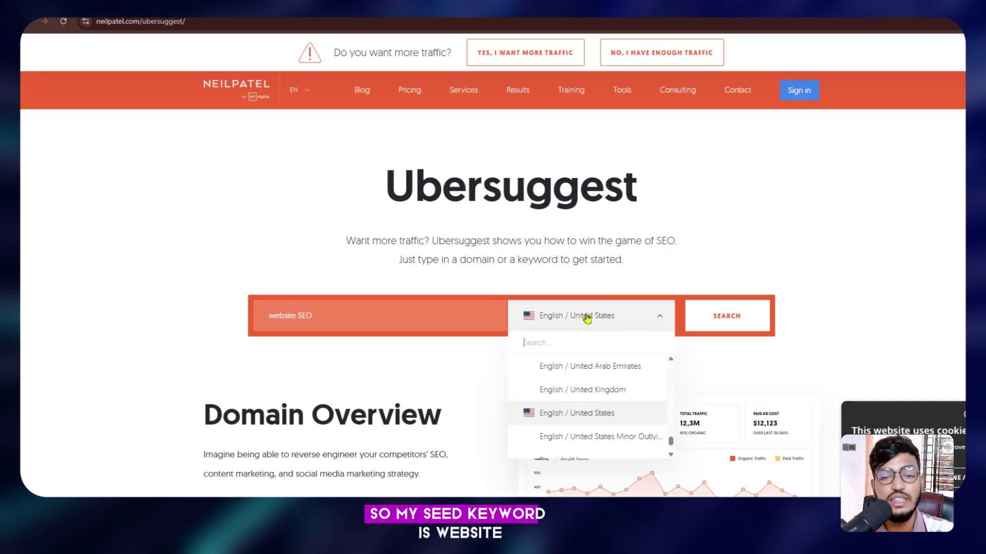
scroll(579, 418, "up", 3)
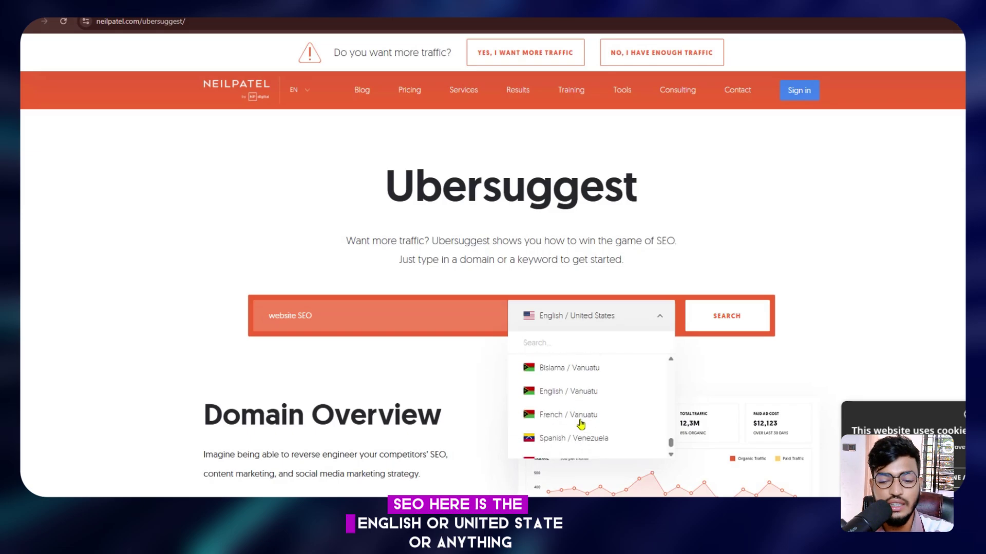
scroll(580, 423, "up", 2)
Run the Ubersuggest search for website SEO and note its 206 keyword suggestions
left_click(748, 324)
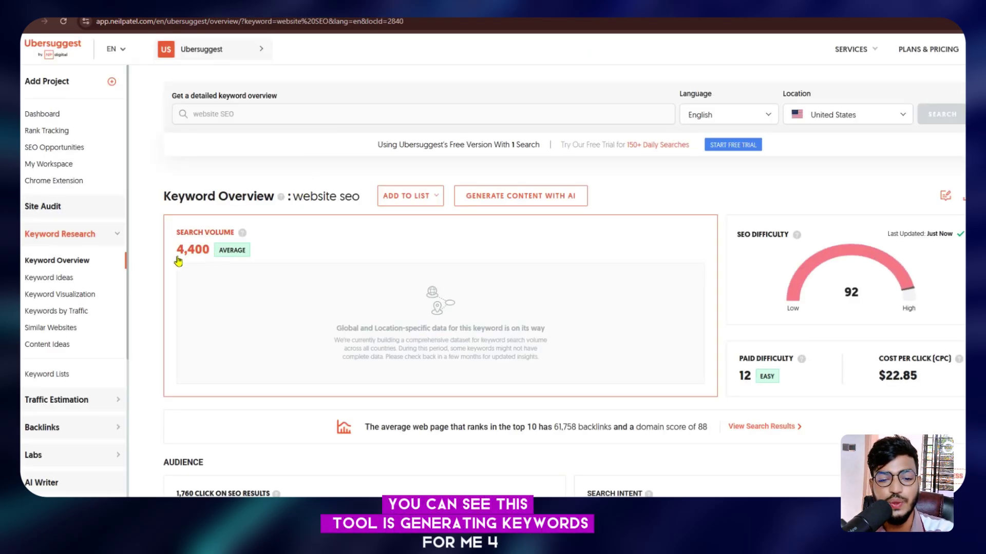
scroll(193, 261, "down", 10)
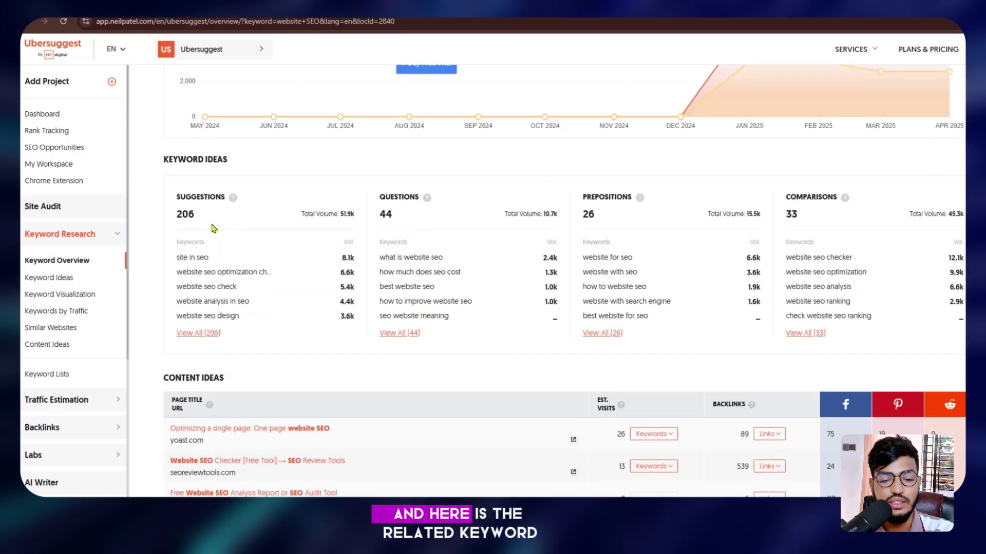
left_click_drag(177, 217, 197, 218)
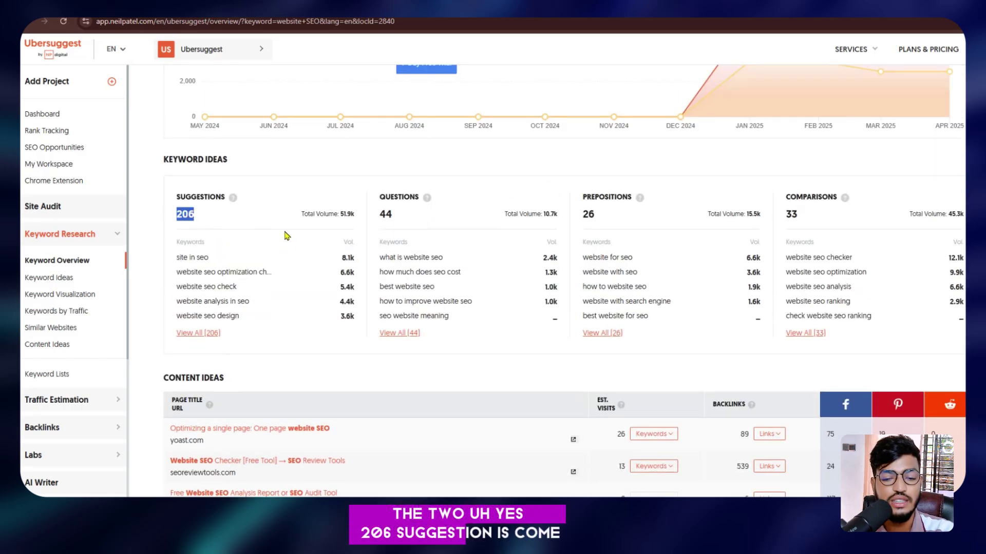
scroll(287, 236, "down", 3)
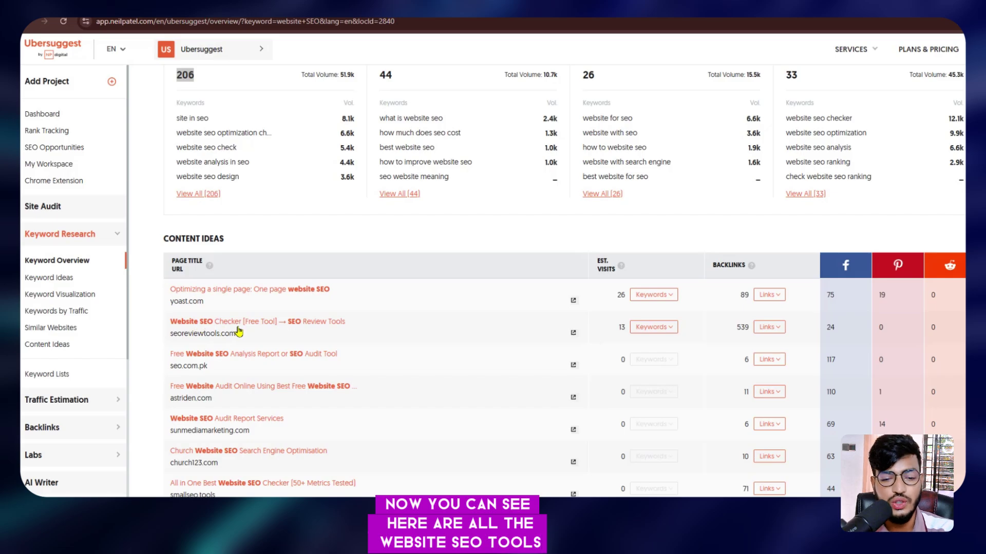
scroll(237, 333, "down", 2)
scroll(205, 321, "up", 7)
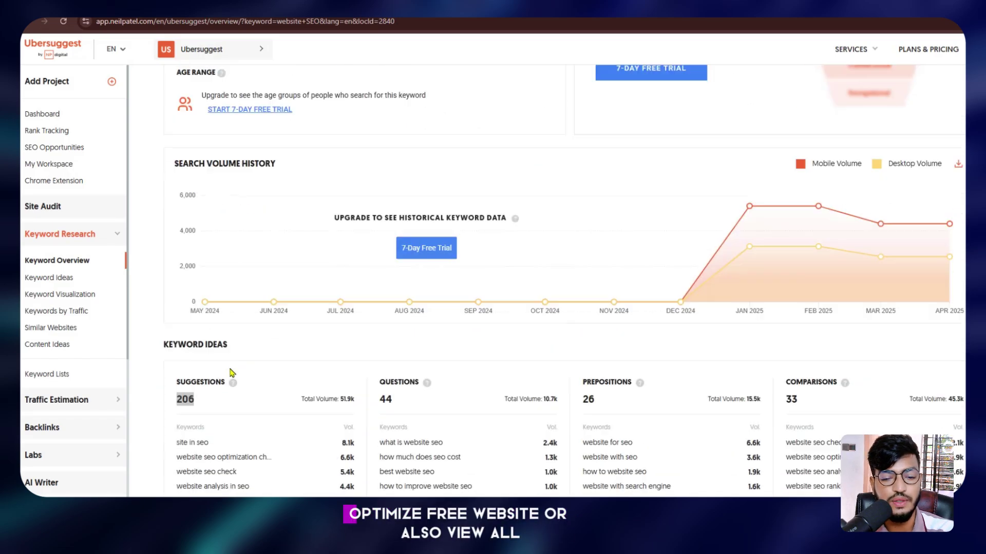
scroll(229, 373, "down", 4)
Open the full Keyword Ideas list of 206 suggestions and scroll through it
left_click(207, 290)
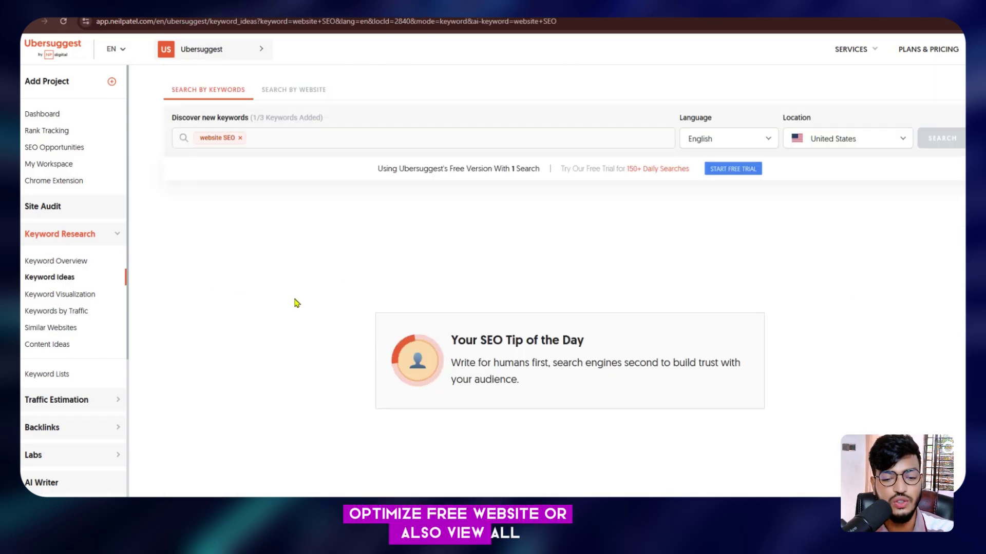
scroll(301, 296, "down", 5)
scroll(307, 299, "down", 8)
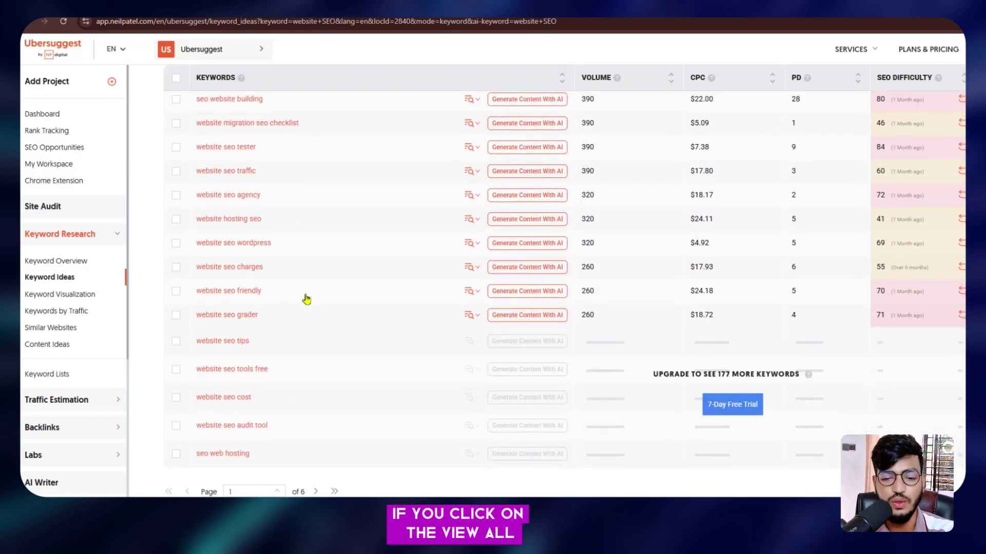
scroll(307, 299, "up", 12)
scroll(307, 299, "up", 1)
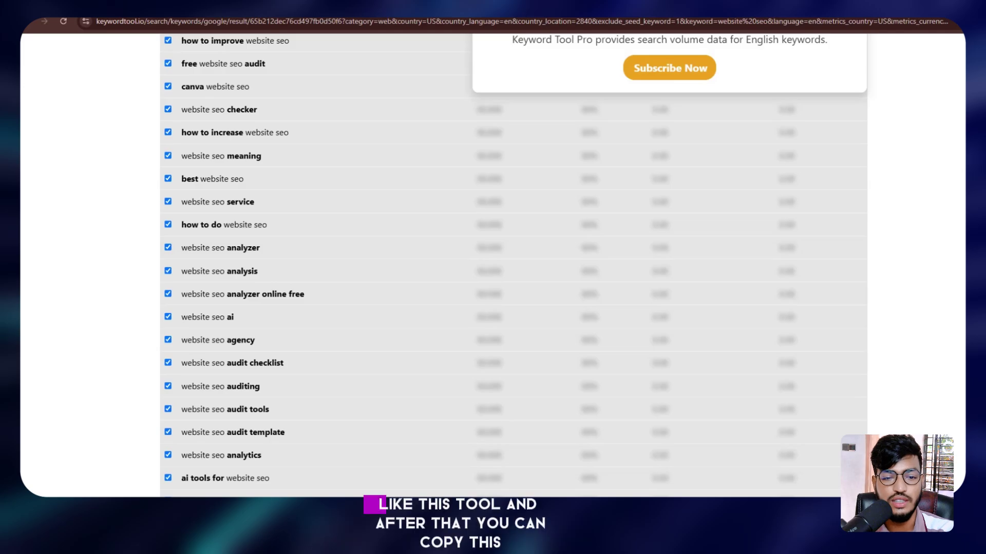
Return to ChatGPT and highlight the answer's table of high-ranking keywords and search volumes
left_click(616, 12)
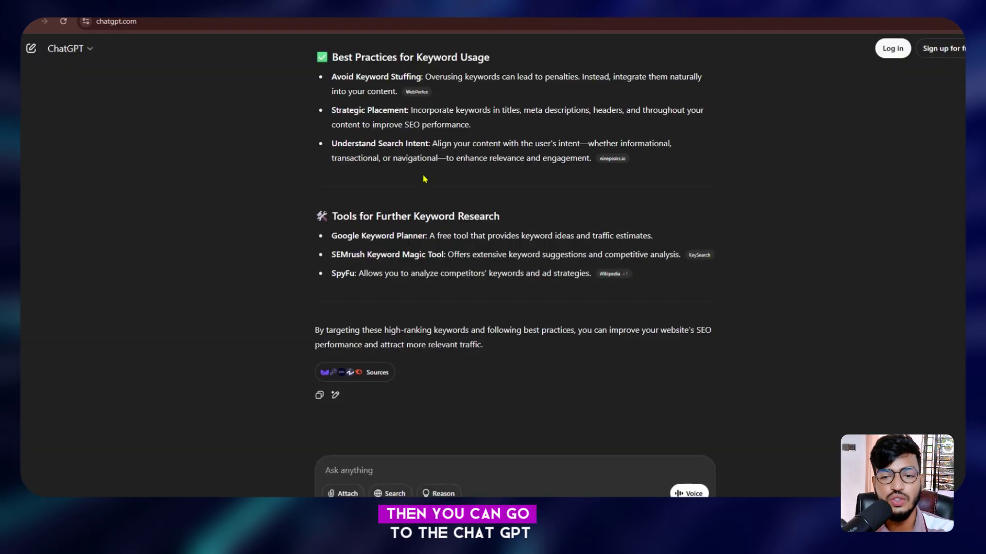
scroll(424, 178, "up", 10)
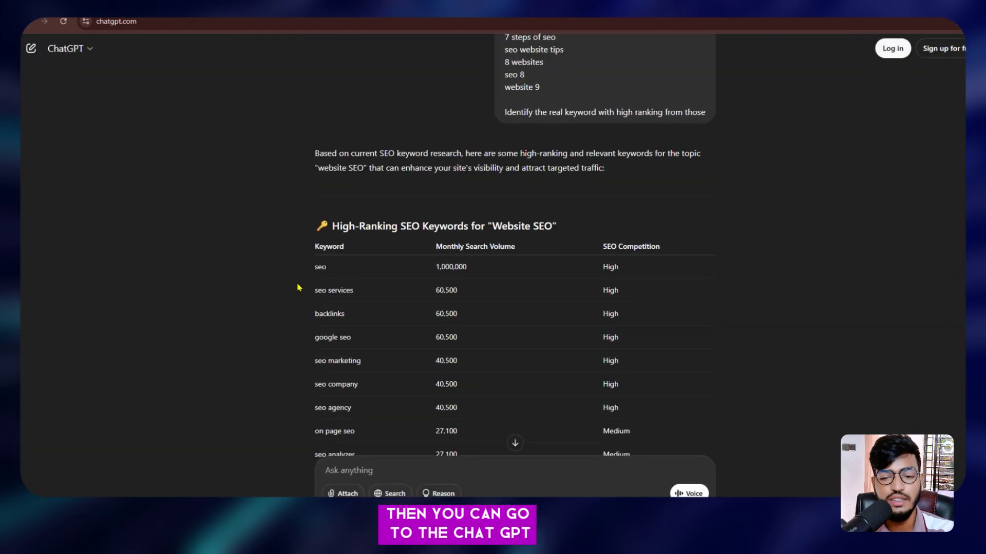
left_click_drag(308, 241, 440, 431)
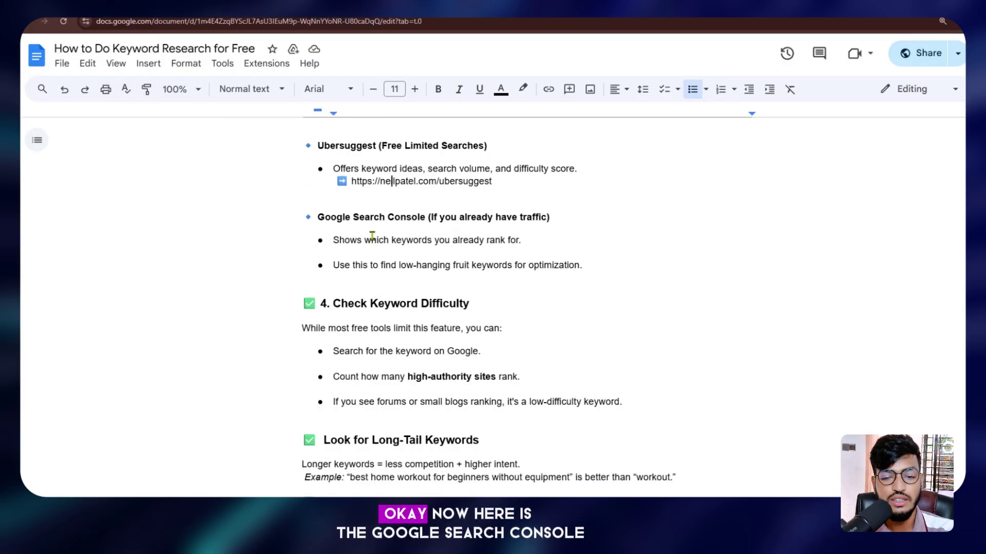
left_click_drag(355, 215, 444, 248)
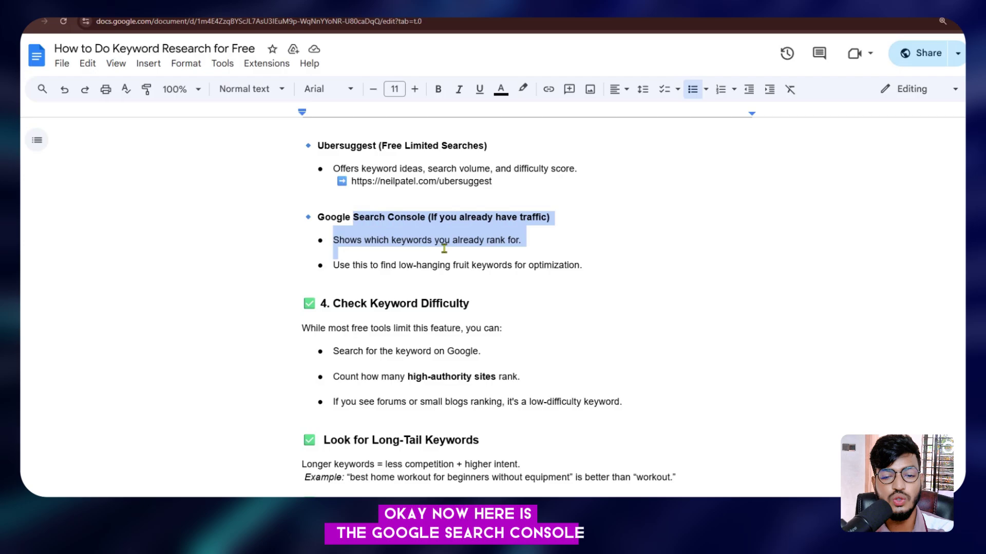
left_click(488, 215)
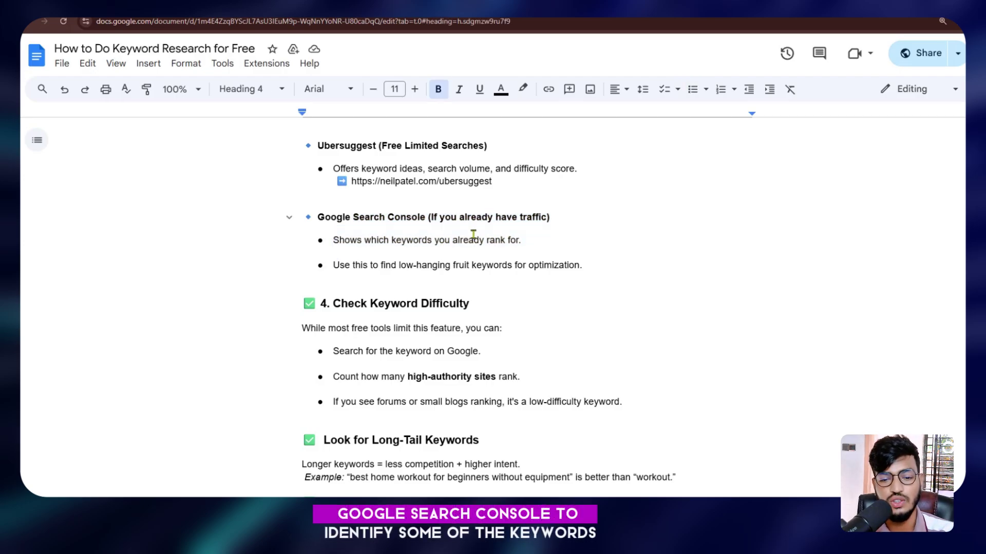
scroll(416, 287, "down", 3)
left_click_drag(349, 161, 510, 176)
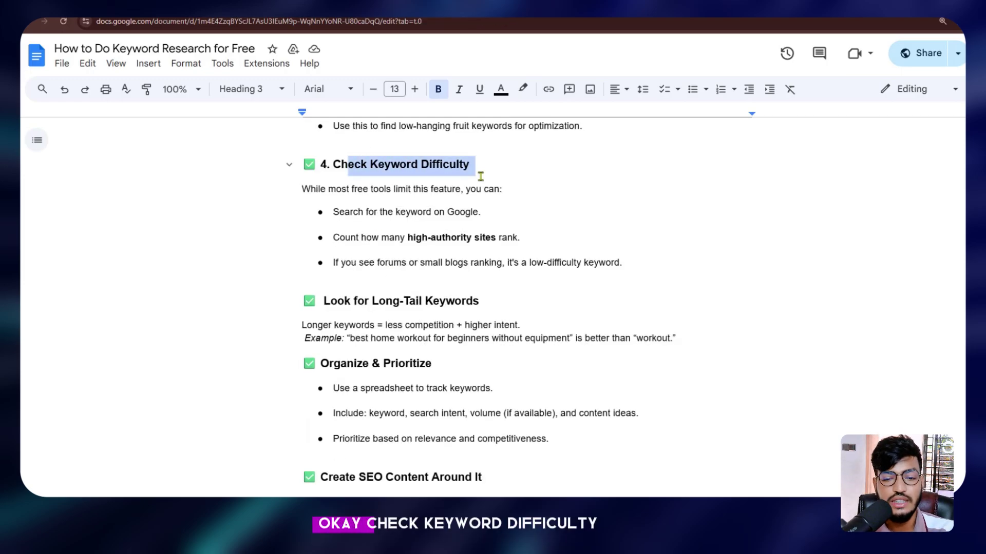
left_click(510, 174)
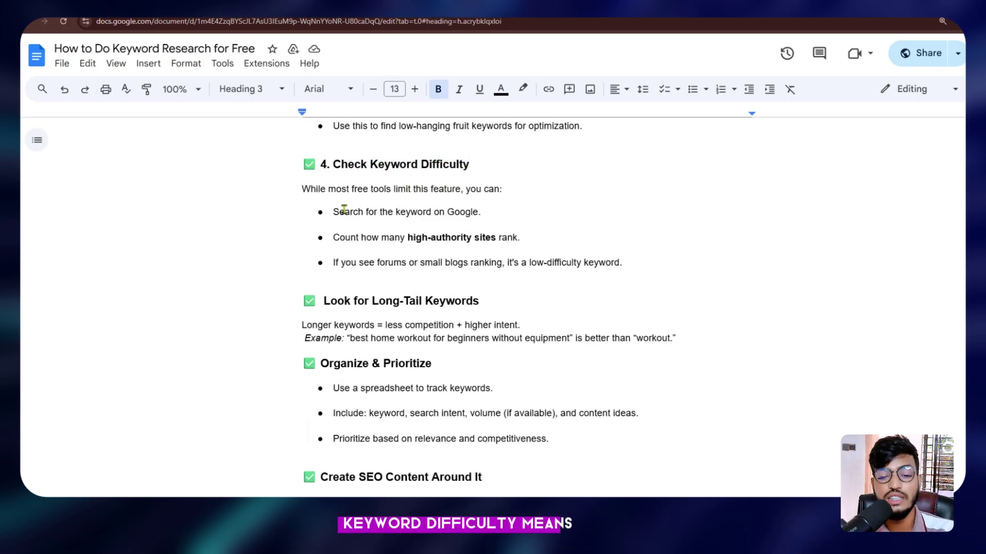
left_click_drag(345, 211, 470, 215)
left_click_drag(371, 239, 480, 239)
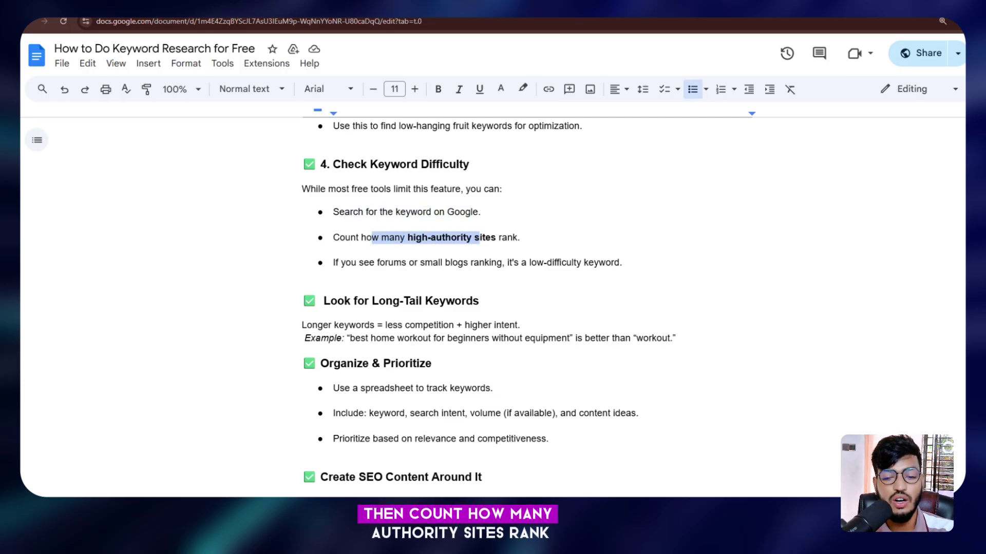
Google 'Website SEO' to check ranking sites, then highlight the guide's Look for Long-Tail Keywords heading
key("ctrl+t")
type("Websit")
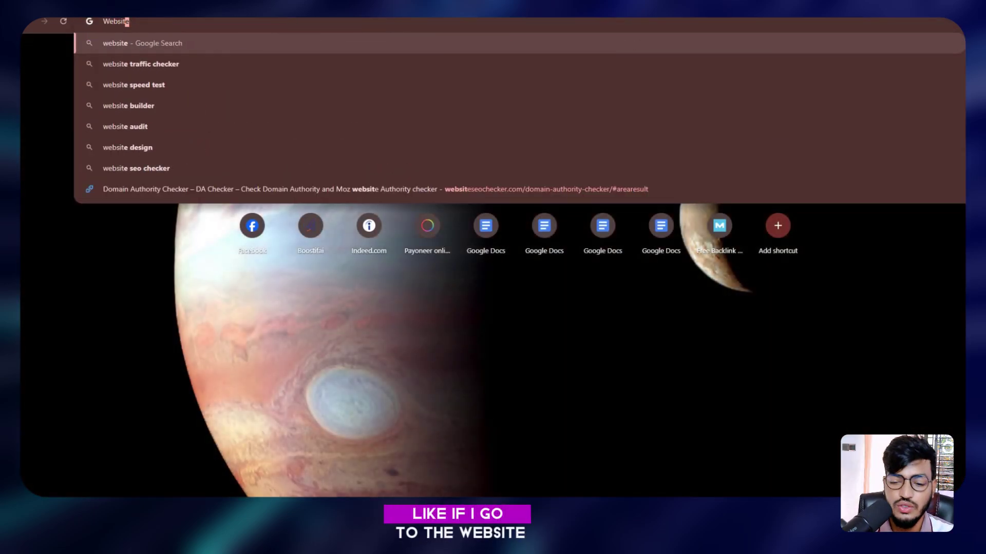
type("e SEO")
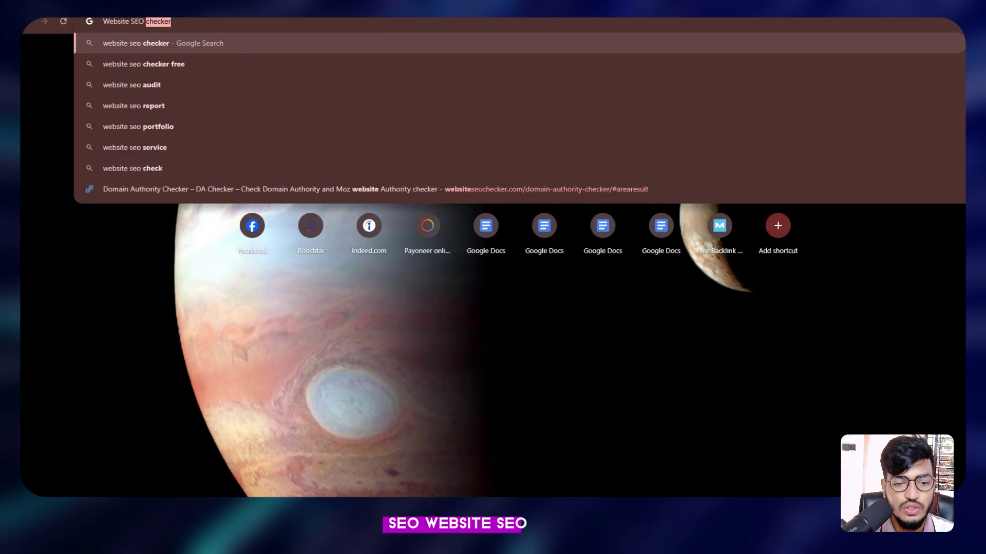
key("Delete")
key("Return")
scroll(316, 224, "down", 10)
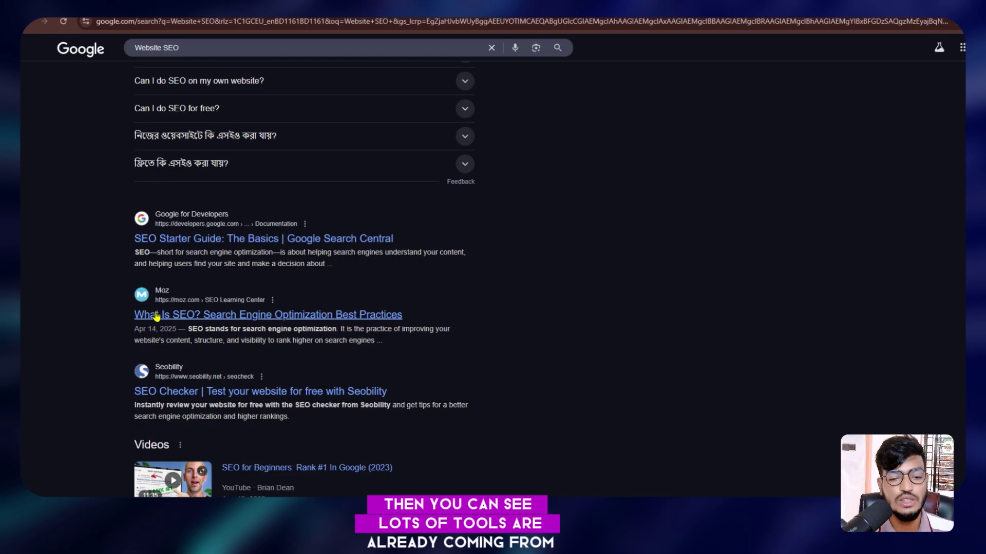
scroll(157, 317, "down", 8)
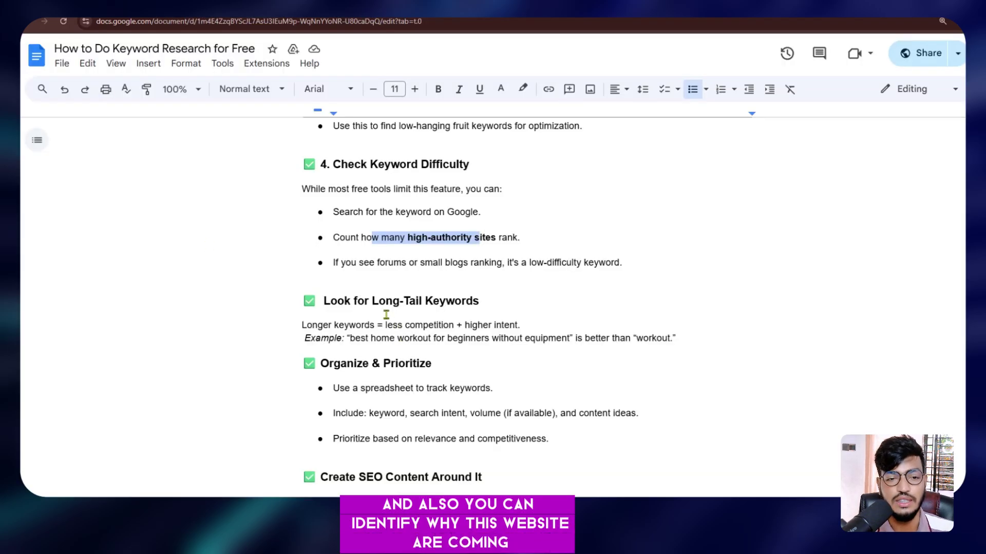
left_click_drag(338, 301, 473, 300)
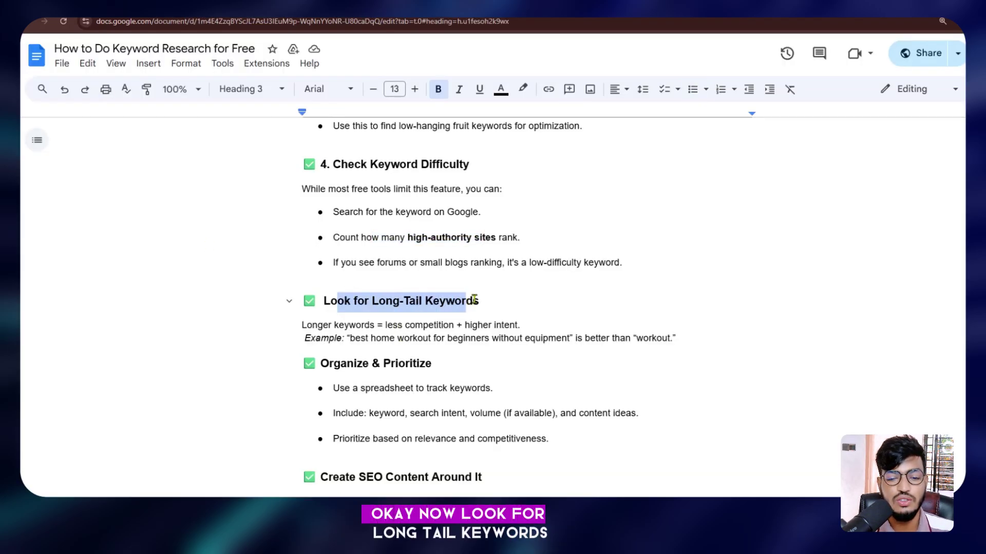
left_click(474, 300)
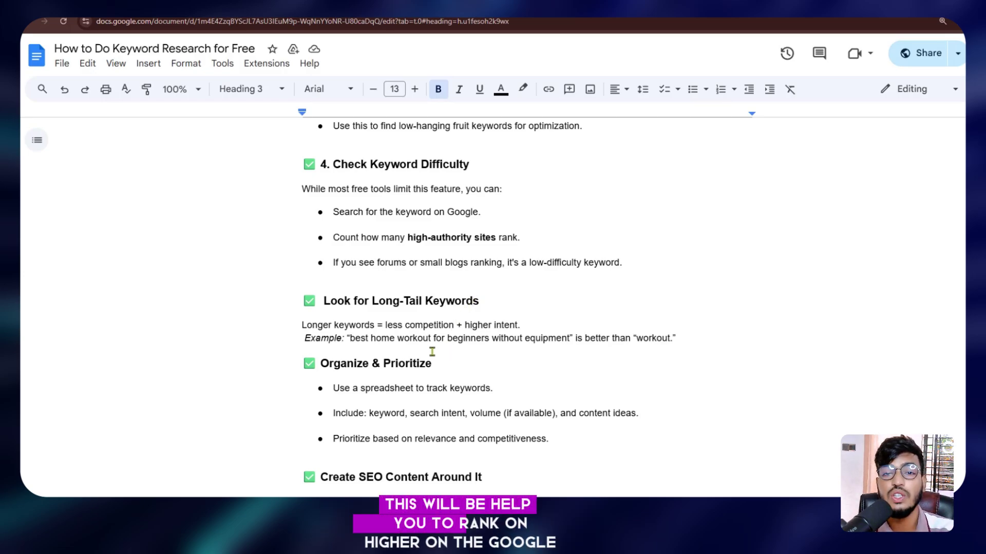
scroll(360, 348, "down", 3)
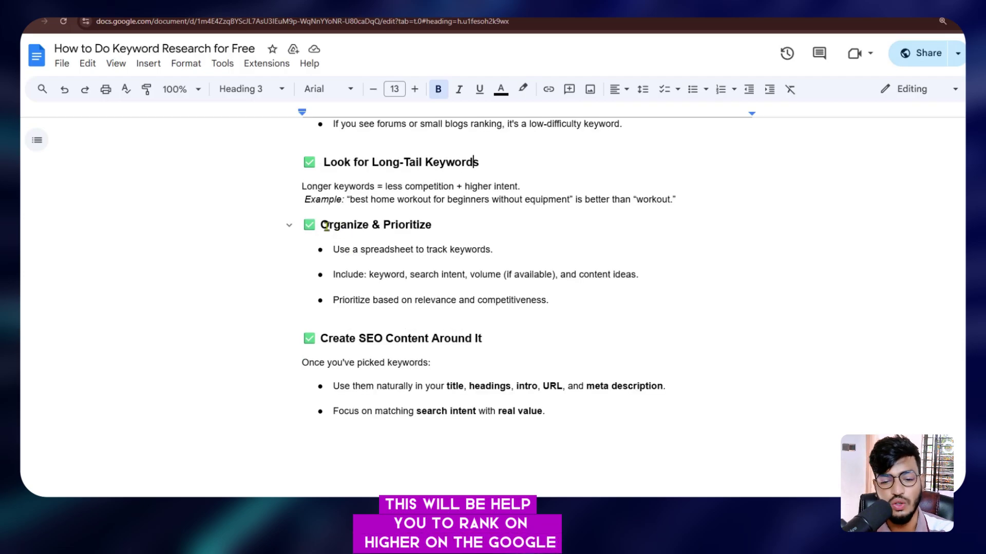
left_click_drag(326, 226, 451, 225)
left_click_drag(359, 251, 467, 242)
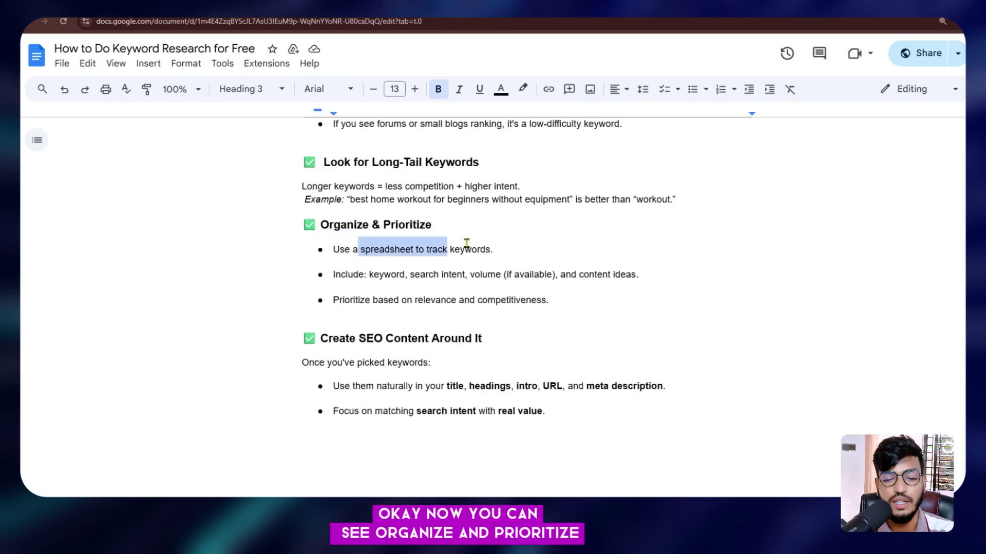
left_click(364, 275)
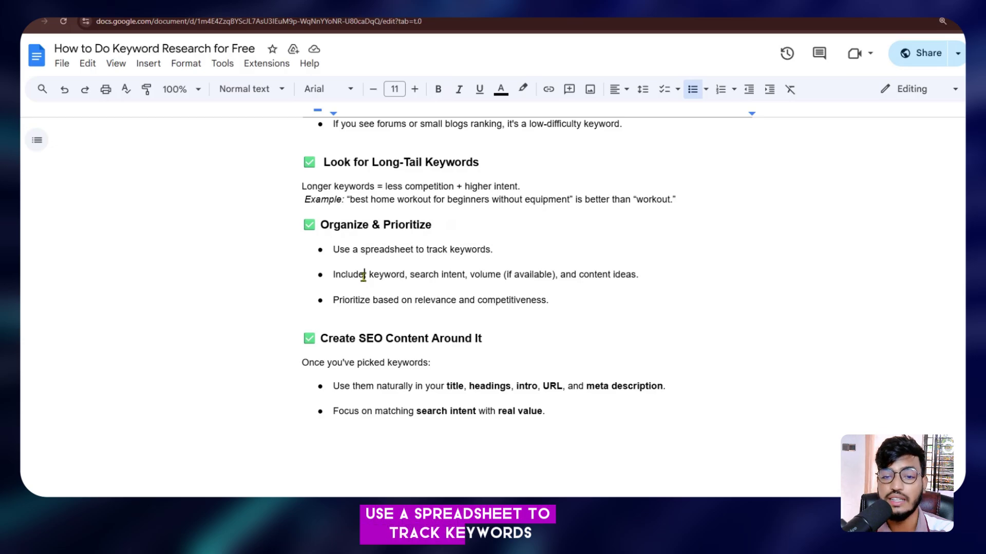
left_click_drag(364, 276, 504, 275)
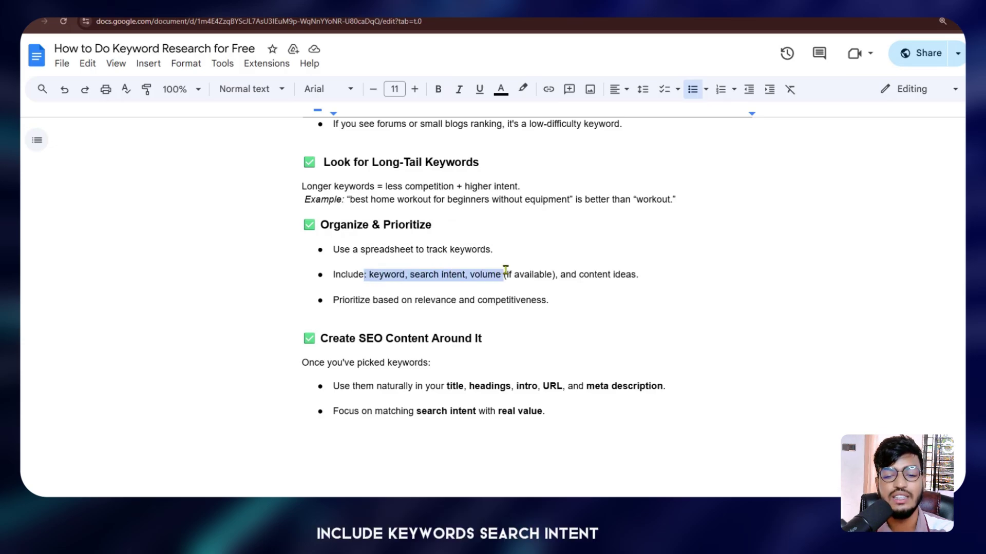
left_click(577, 274)
left_click_drag(578, 273, 639, 276)
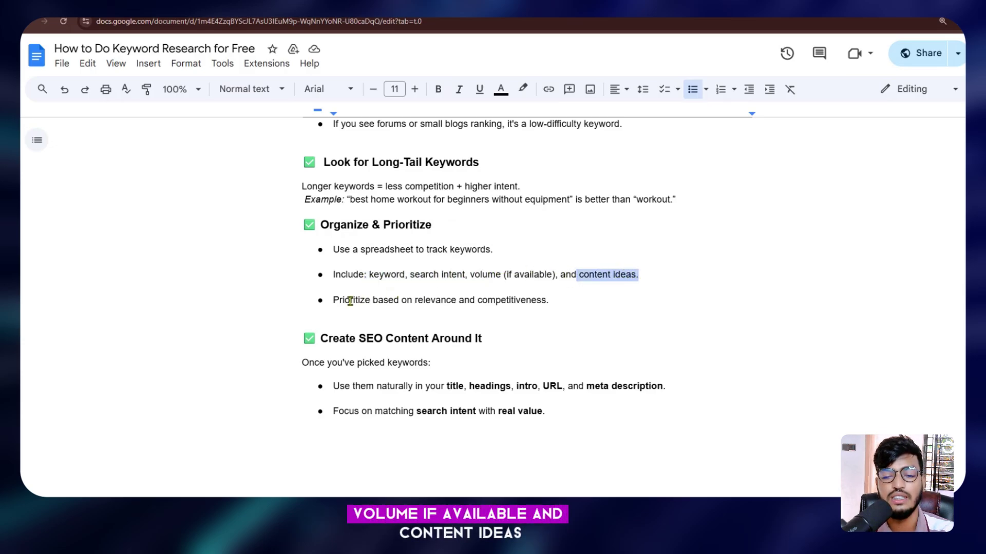
left_click_drag(350, 301, 571, 299)
left_click(570, 293)
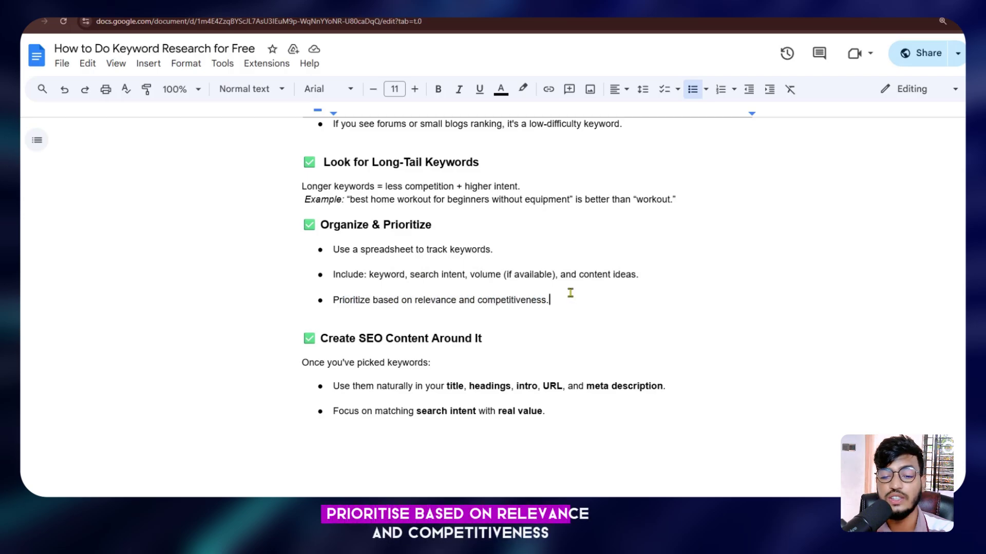
left_click_drag(321, 339, 513, 337)
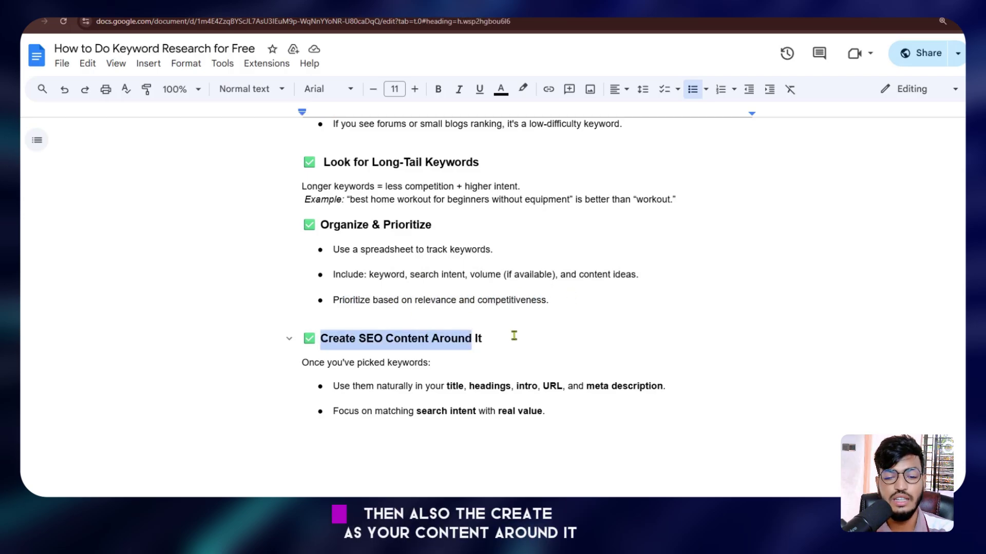
left_click(529, 330)
left_click_drag(315, 362, 466, 359)
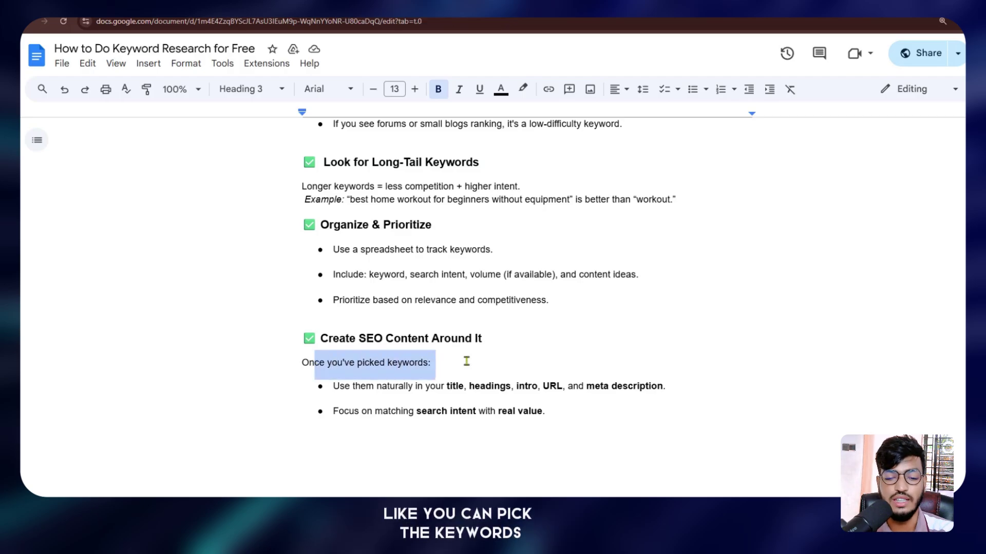
left_click_drag(367, 386, 664, 391)
left_click(563, 421)
left_click_drag(570, 411, 320, 410)
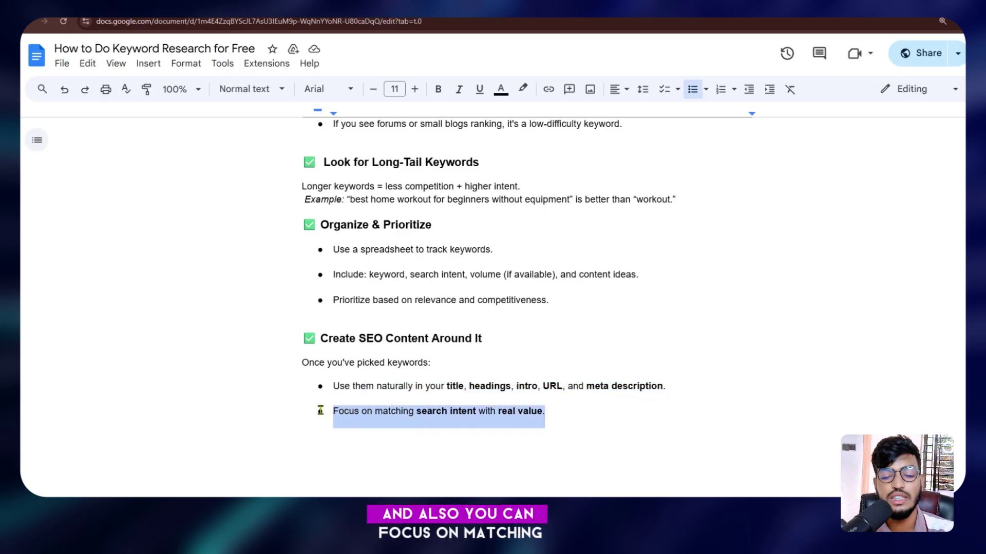
scroll(449, 365, "up", 20)
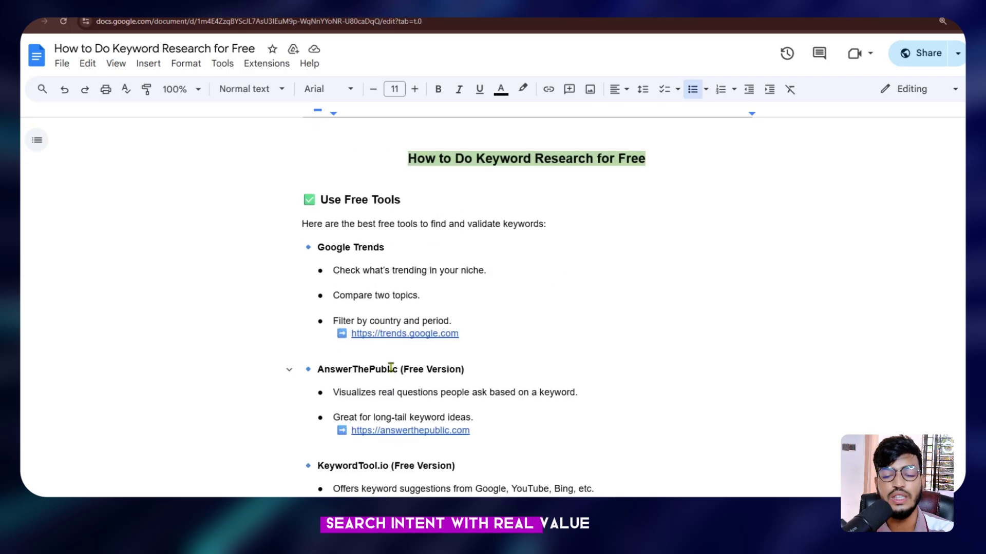